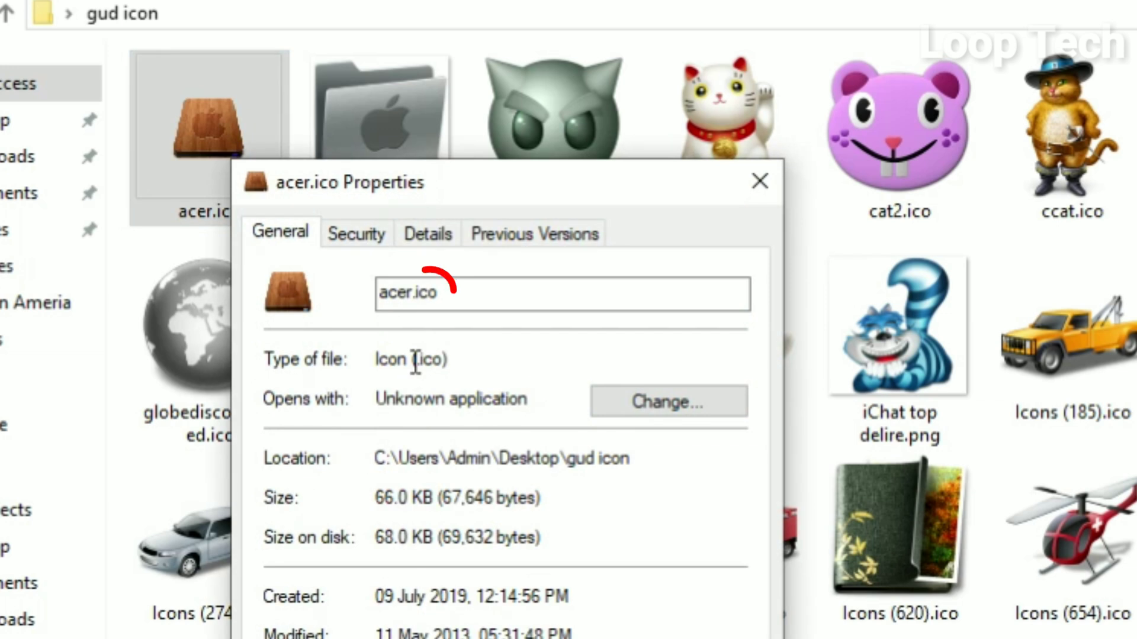
Step: Check the file type extension in the properties of acer.ico, and close the properties
left_click_drag(413, 359, 445, 362)
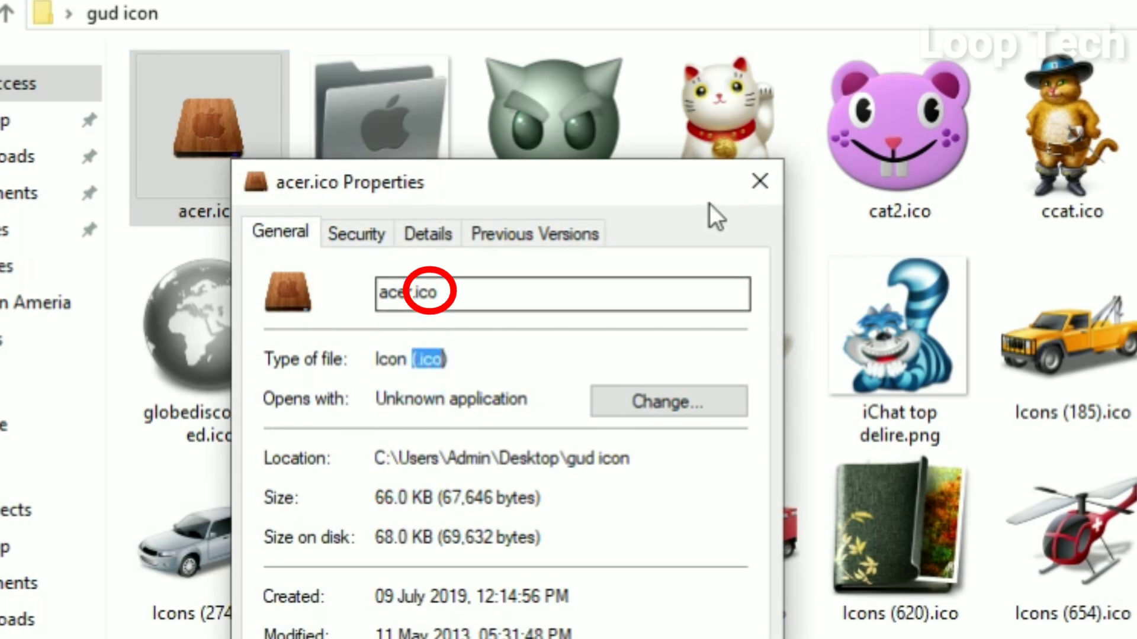
left_click(747, 189)
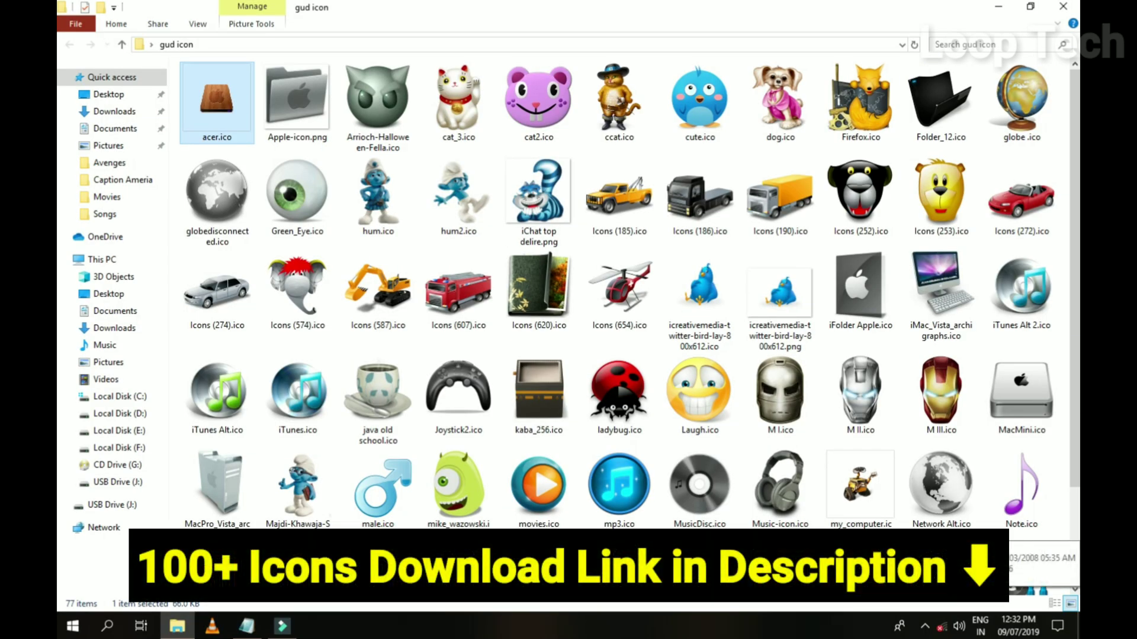
Step: Copy the Iron Man icon file M III.ico from the gud icon folder
scroll(928, 261, "down", 2)
left_click(929, 257)
right_click(928, 255)
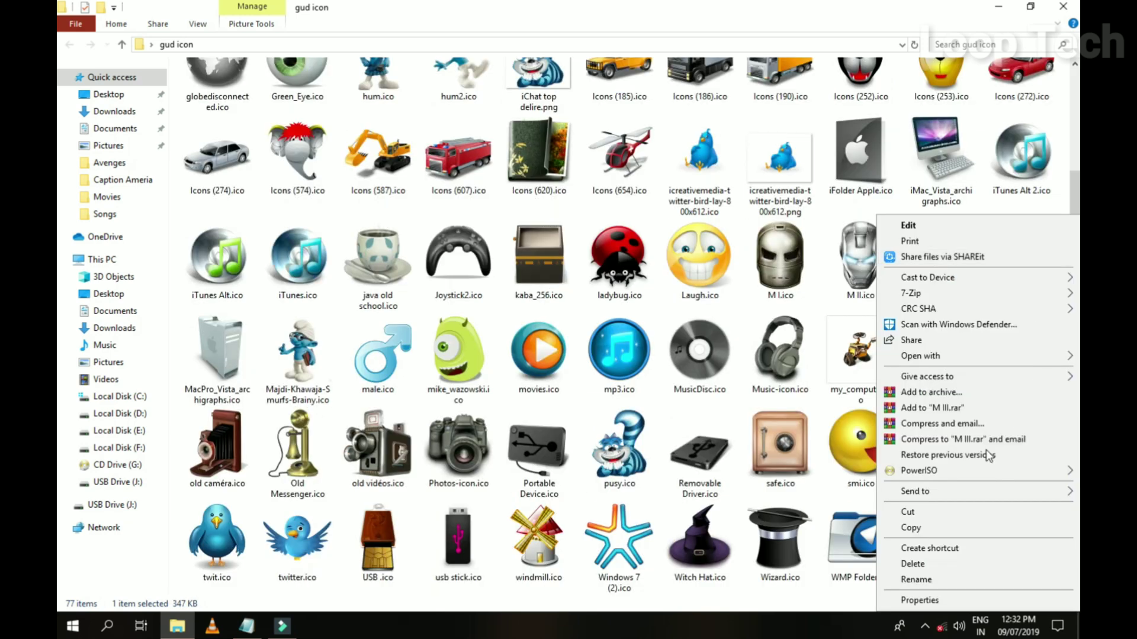
left_click(985, 531)
Step: Close the icon folder, open USB Drive (J:) from This PC, and paste the copied icon file into it
left_click(1062, 7)
double_click(89, 16)
double_click(459, 255)
right_click(393, 179)
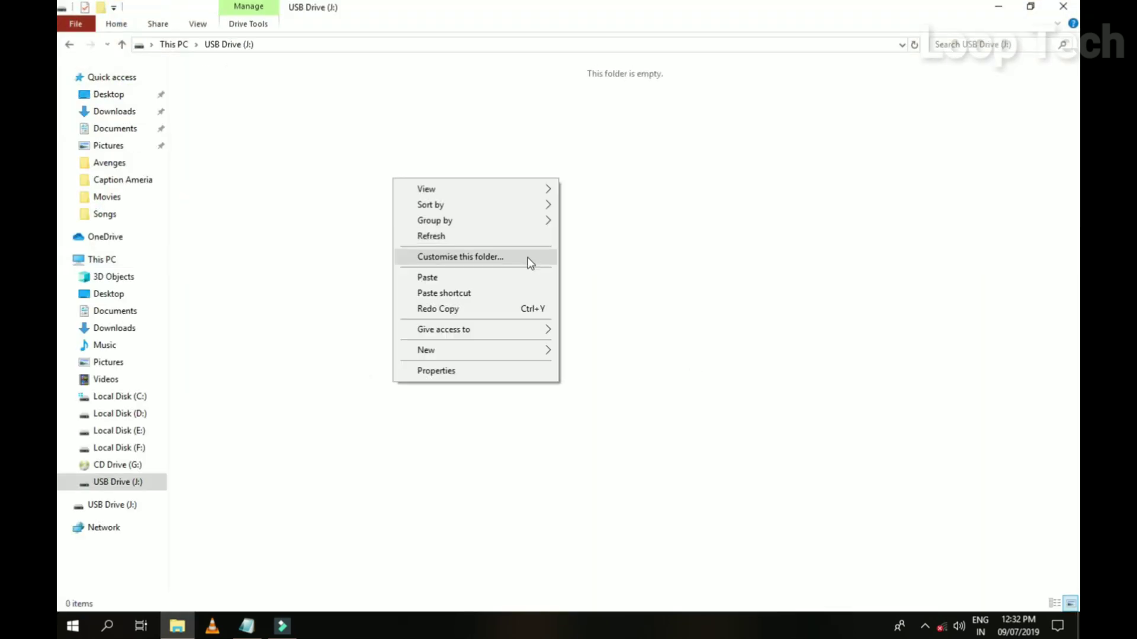
left_click(505, 280)
left_click(388, 226)
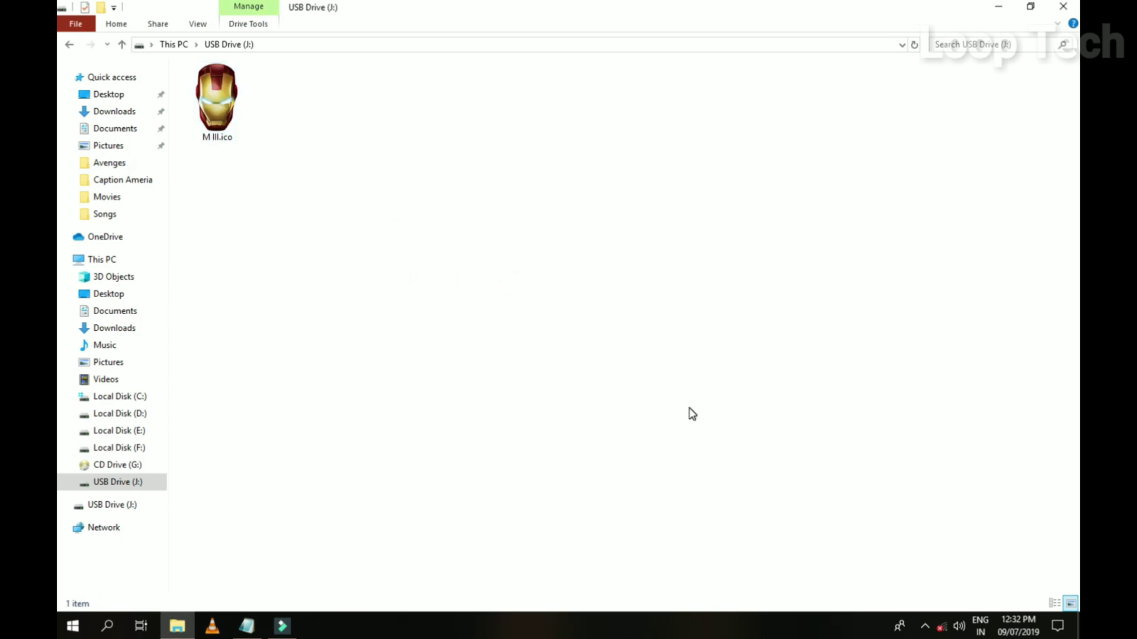
Step: Create a new text document in the USB drive's root folder and replace its base name with autorun
right_click(379, 205)
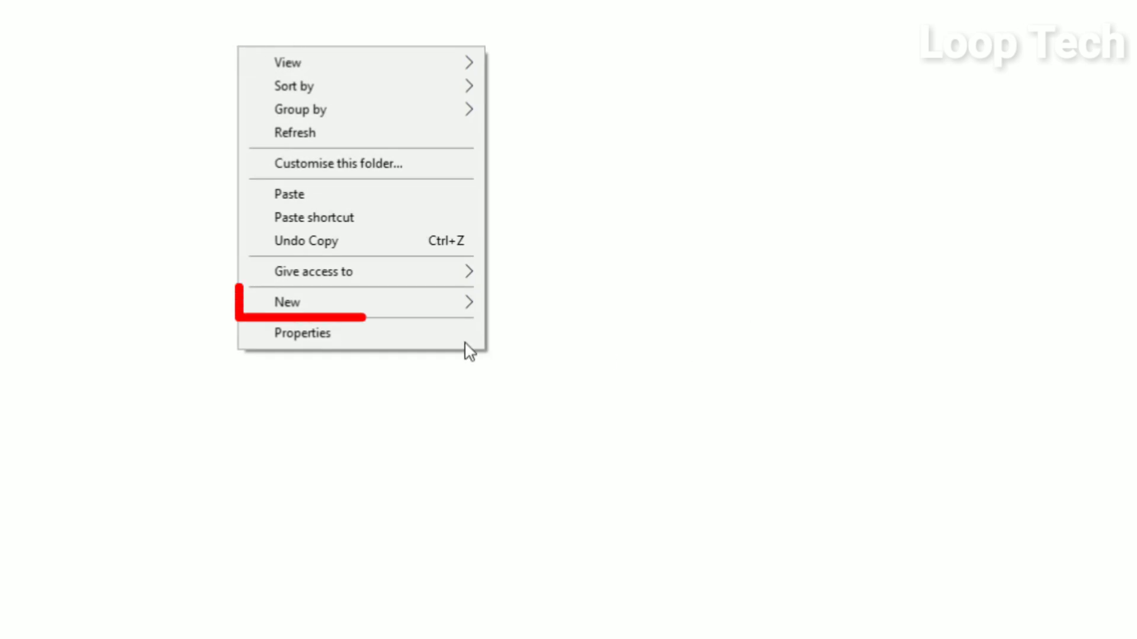
mouse_move(331, 303)
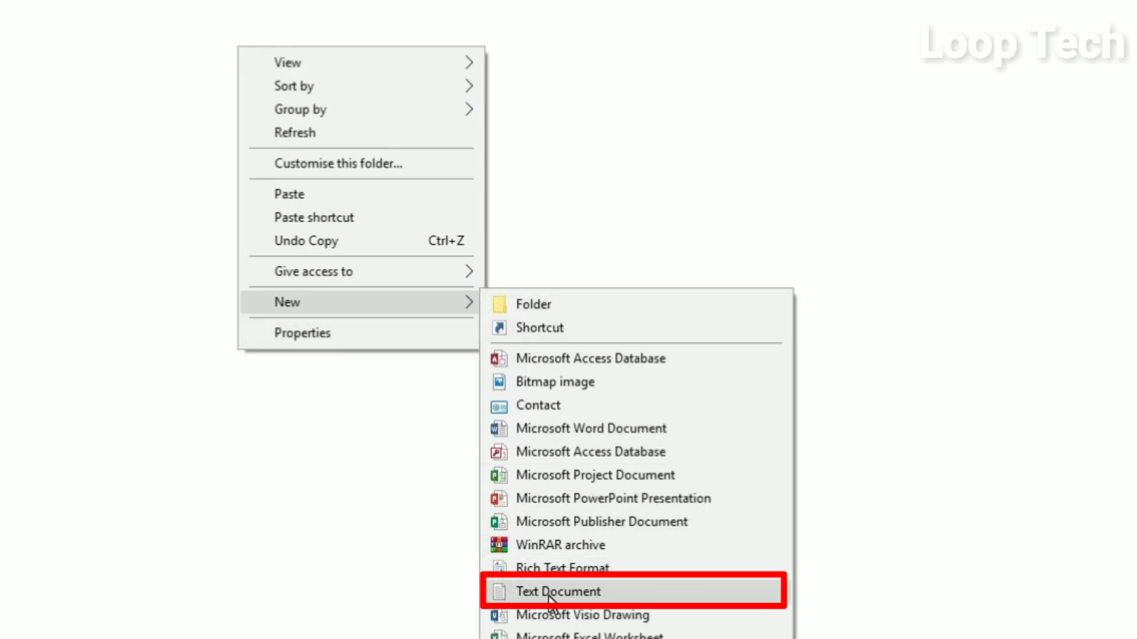
left_click(649, 595)
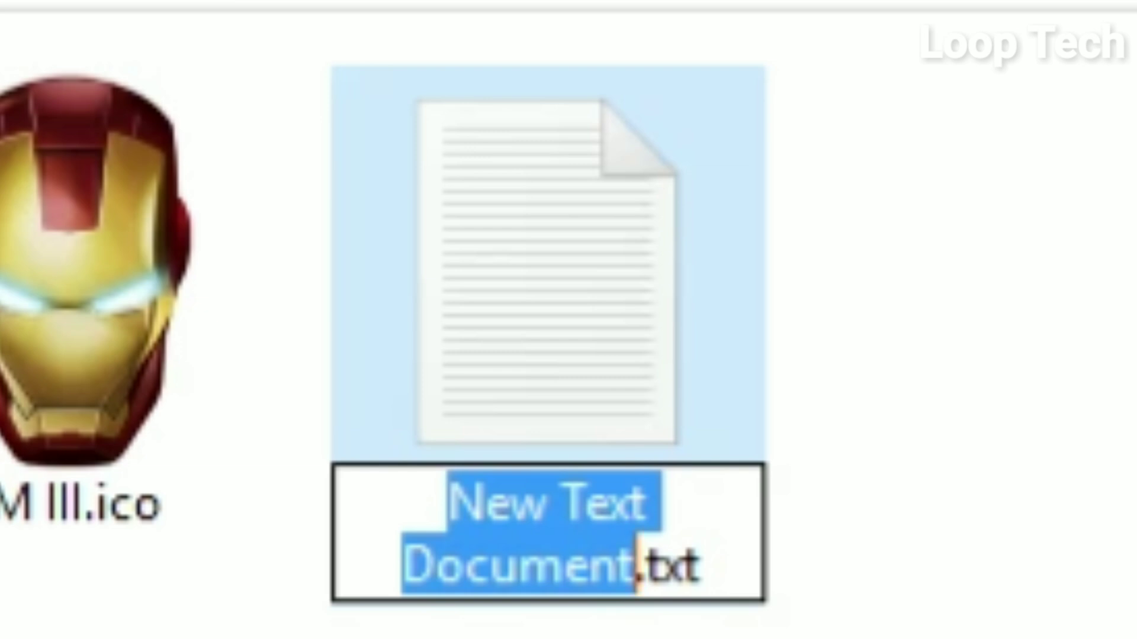
key("BackSpace")
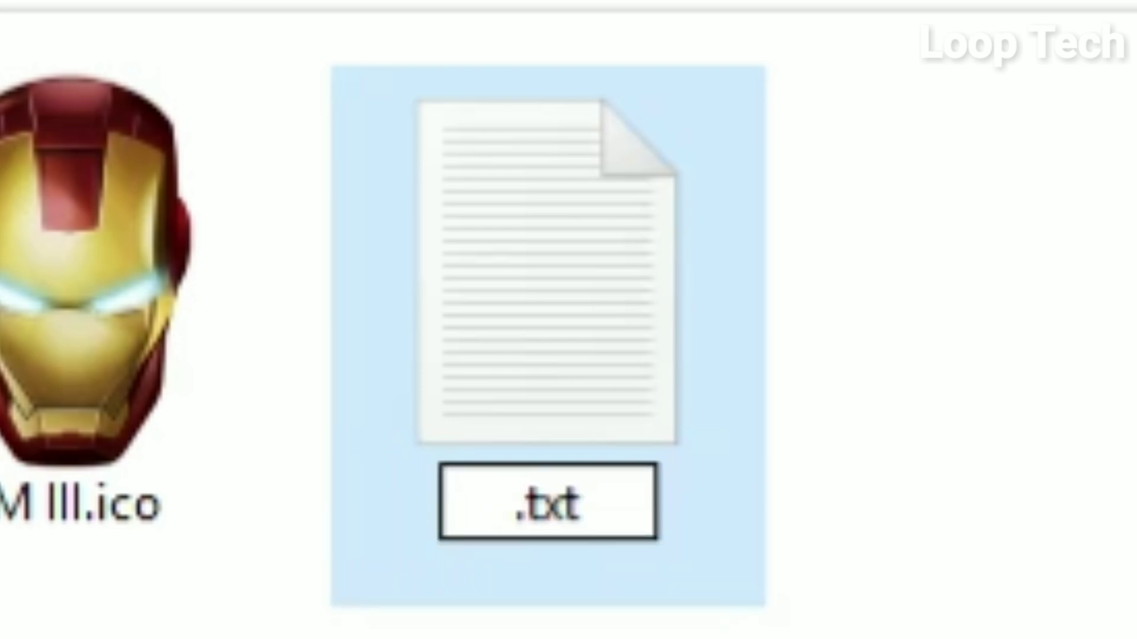
type("autorun")
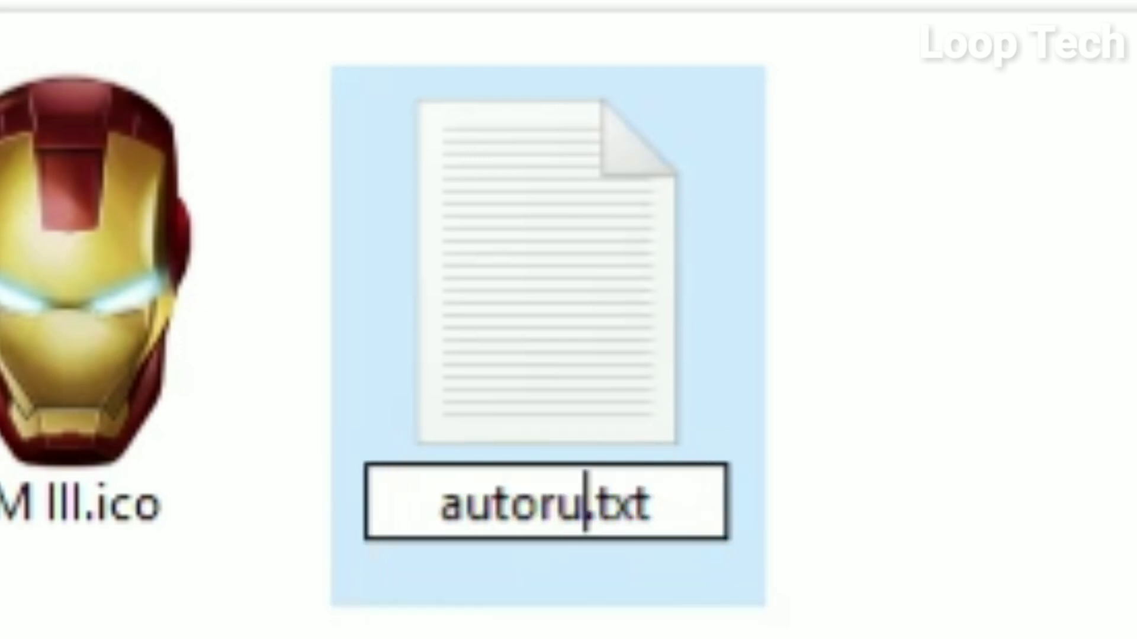
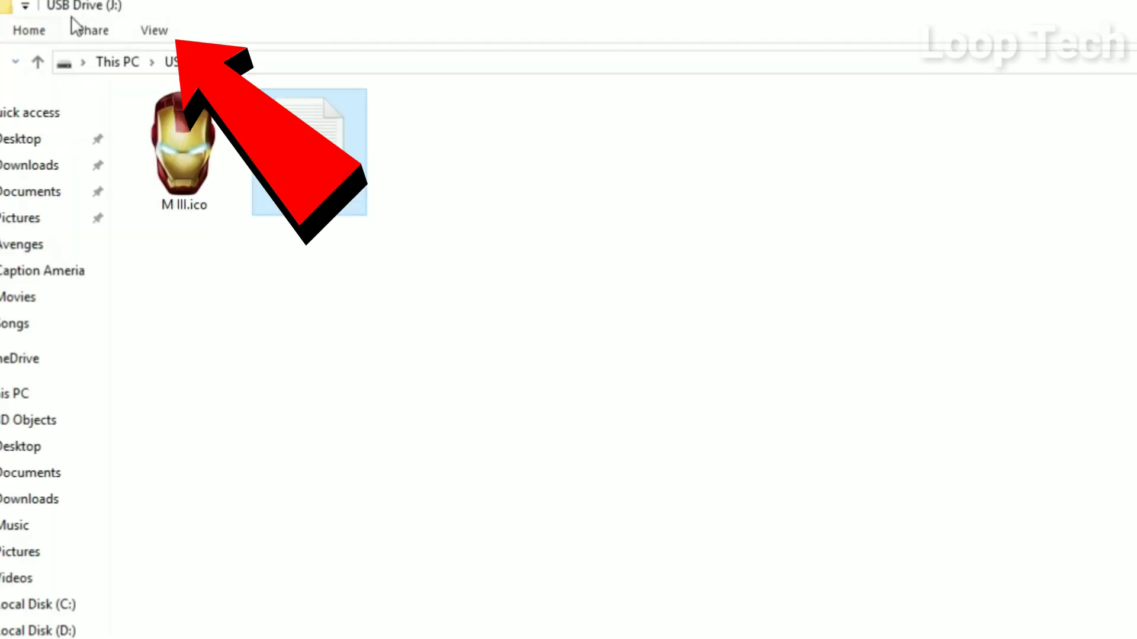
Step: Turn off hiding extensions for known file types in the advanced view settings of Folder Options, and accept the change
left_click(172, 30)
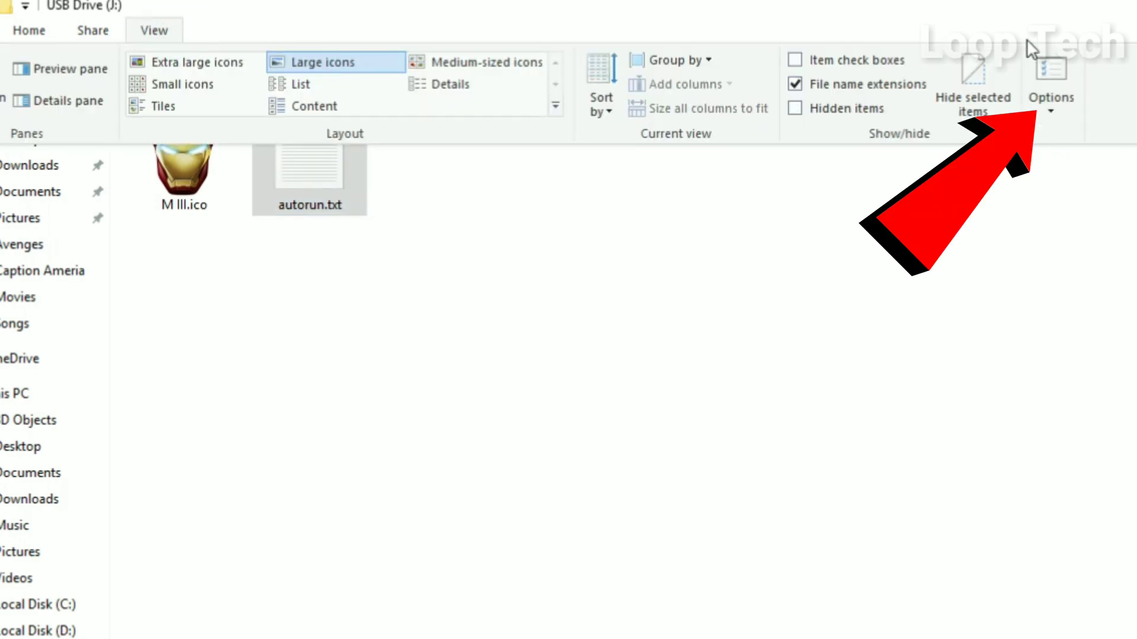
left_click(1051, 74)
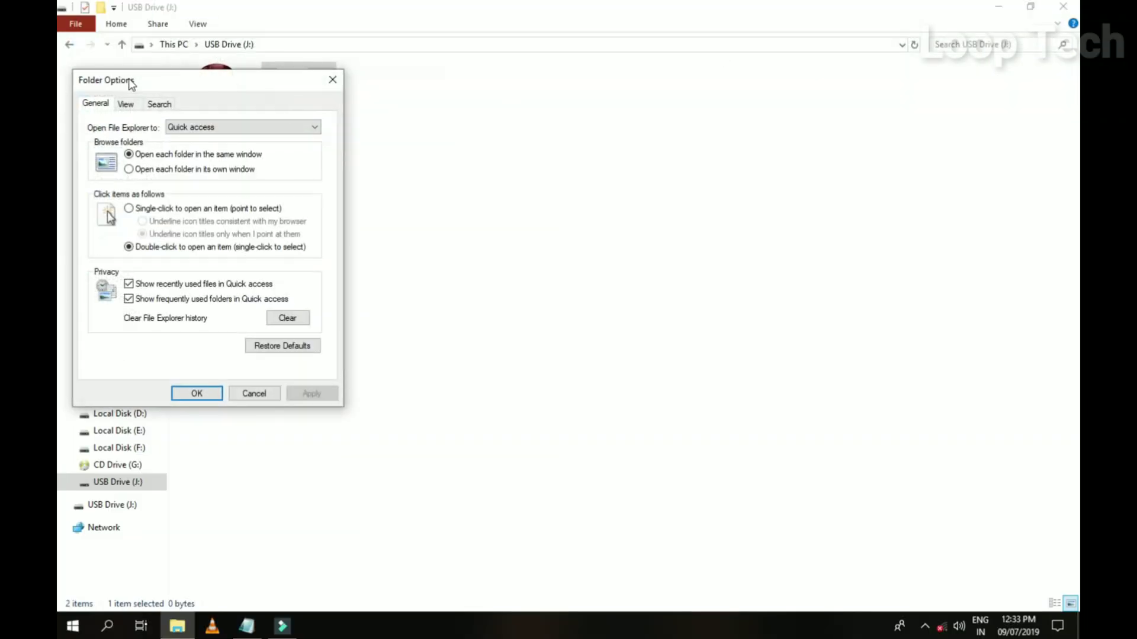
left_click_drag(141, 81, 454, 89)
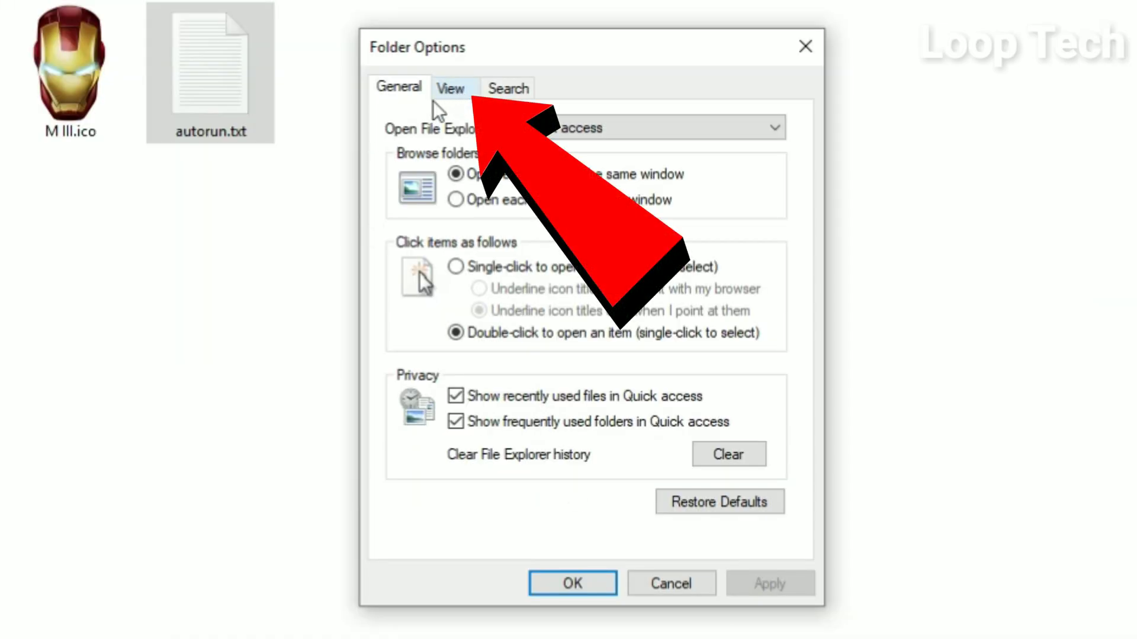
left_click(457, 95)
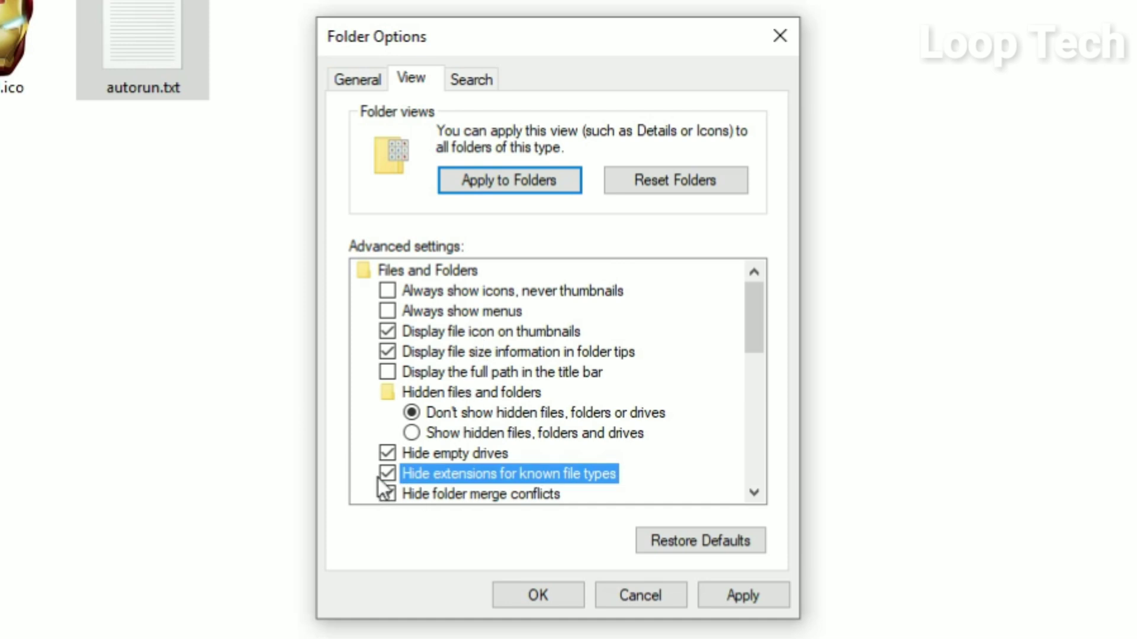
left_click(398, 473)
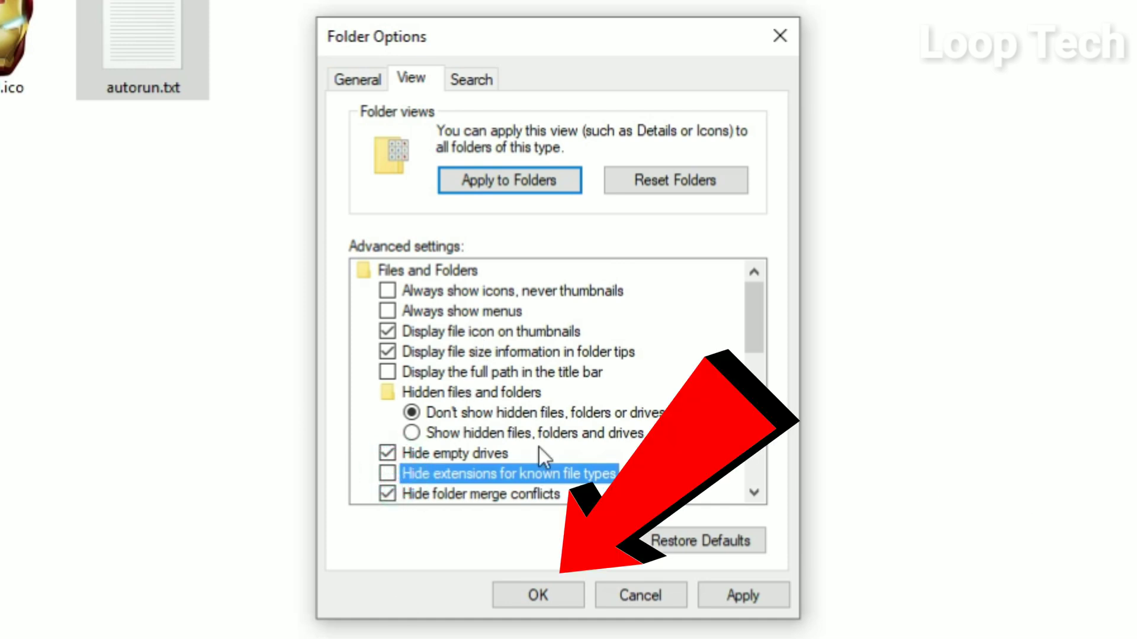
left_click(545, 597)
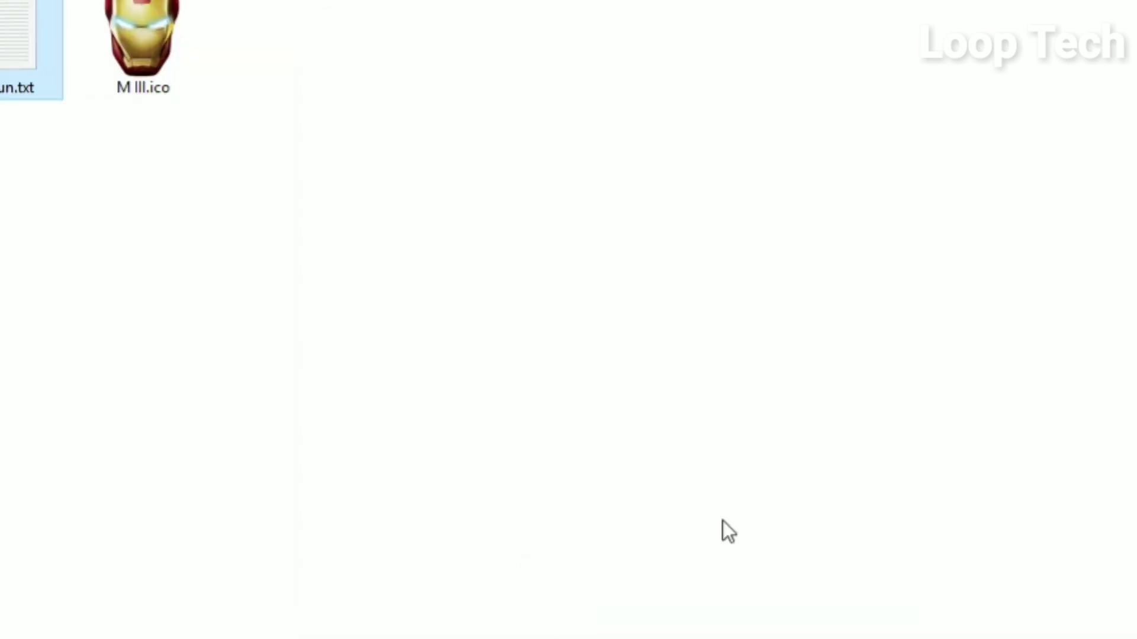
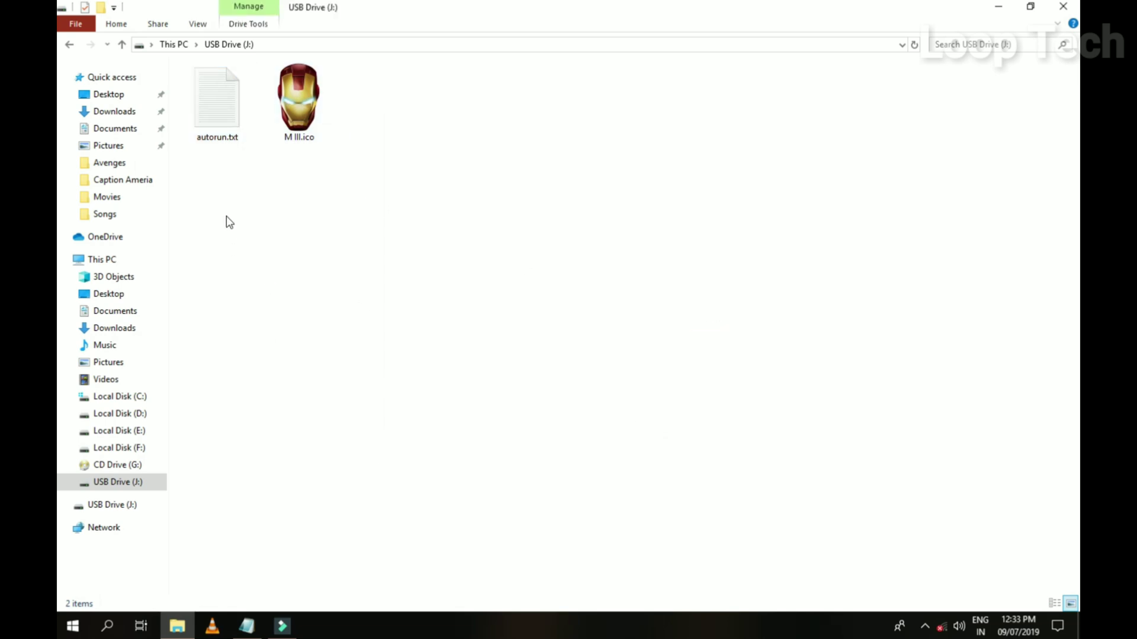
Step: Open the name of the autorun.txt file on the USB drive for editing
left_click_drag(286, 274, 226, 197)
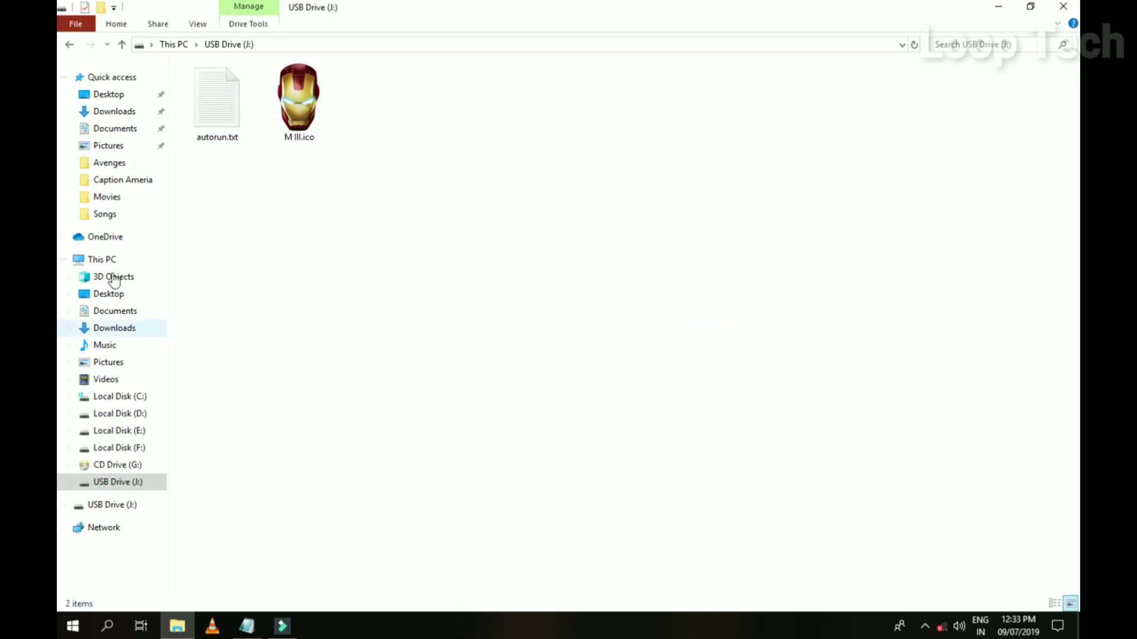
right_click(219, 117)
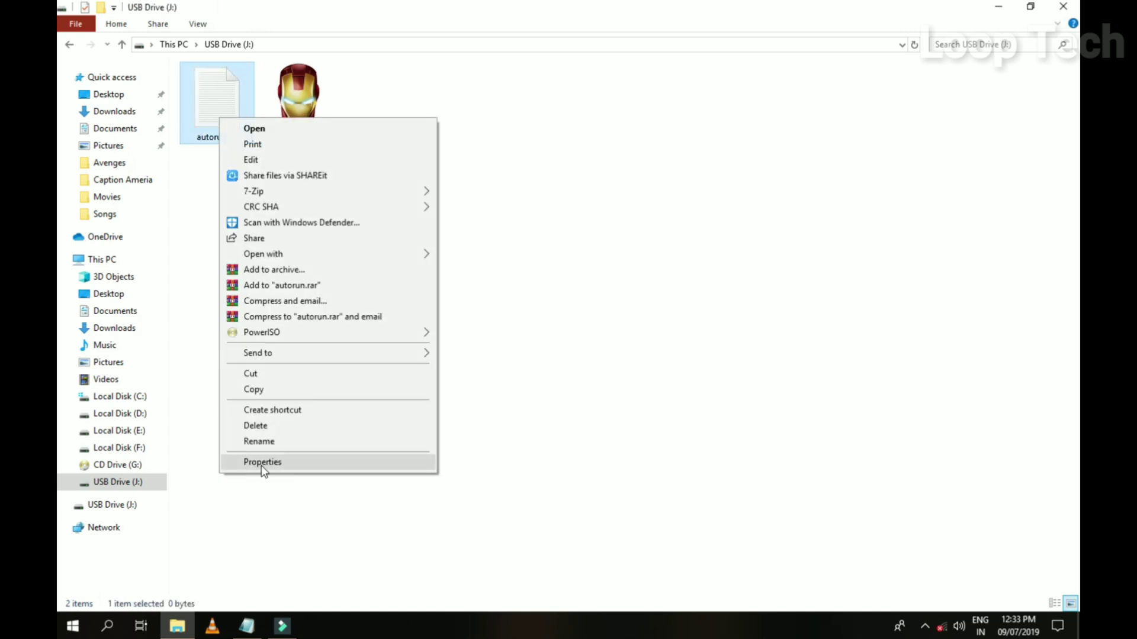
left_click(280, 445)
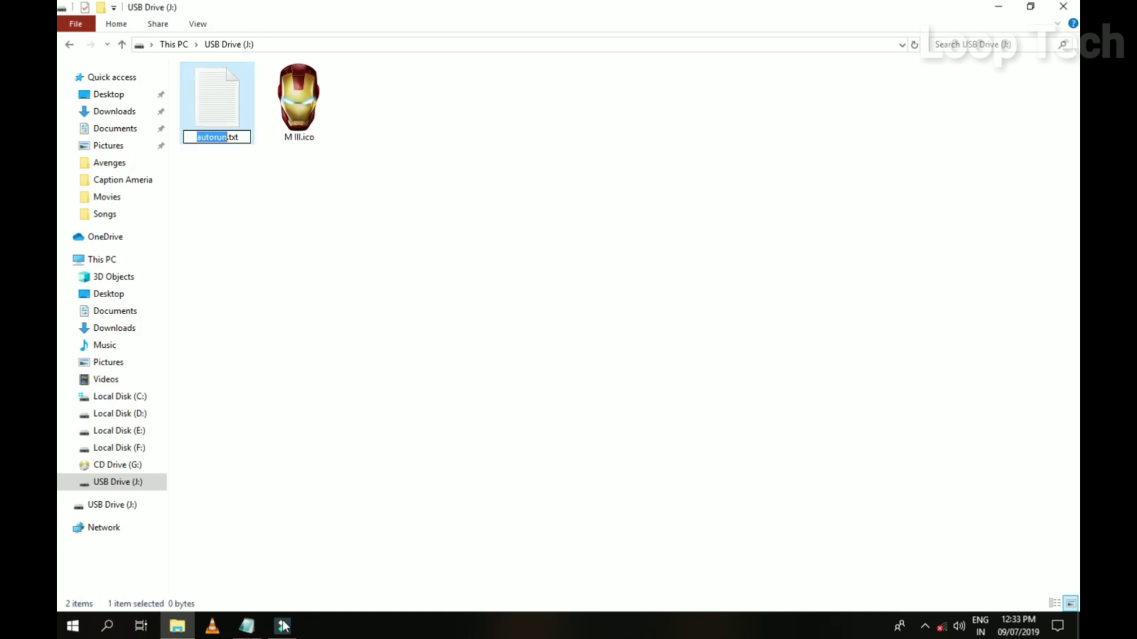
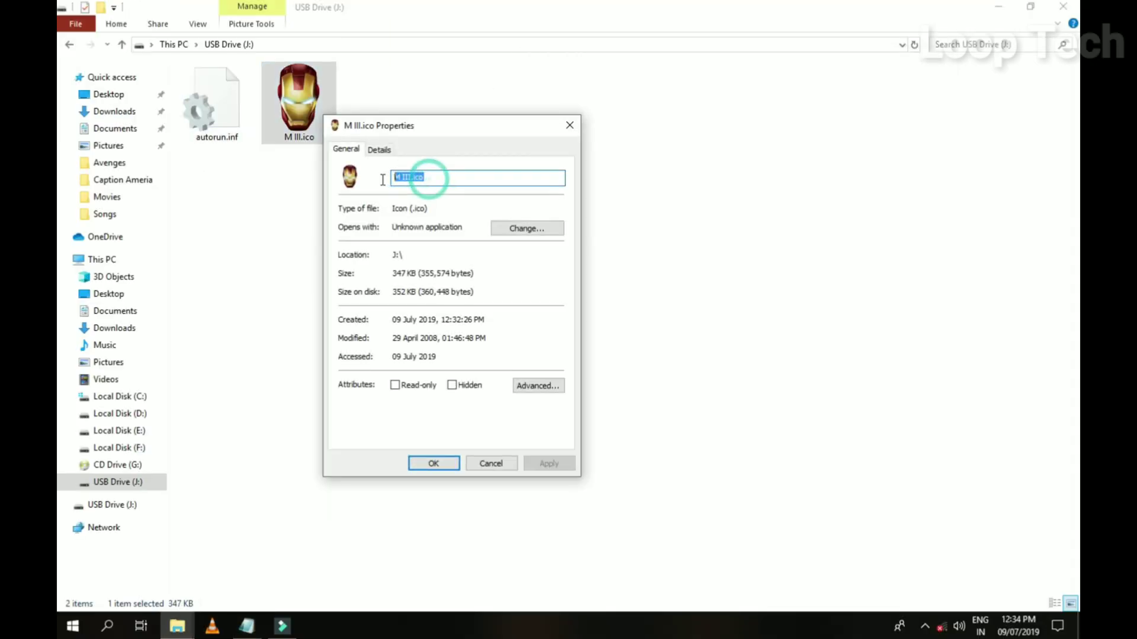
Step: Copy the full file name M III.ico from the icon's properties, paste it into the icon line of autorun.inf, and save the file
right_click(404, 176)
left_click(484, 225)
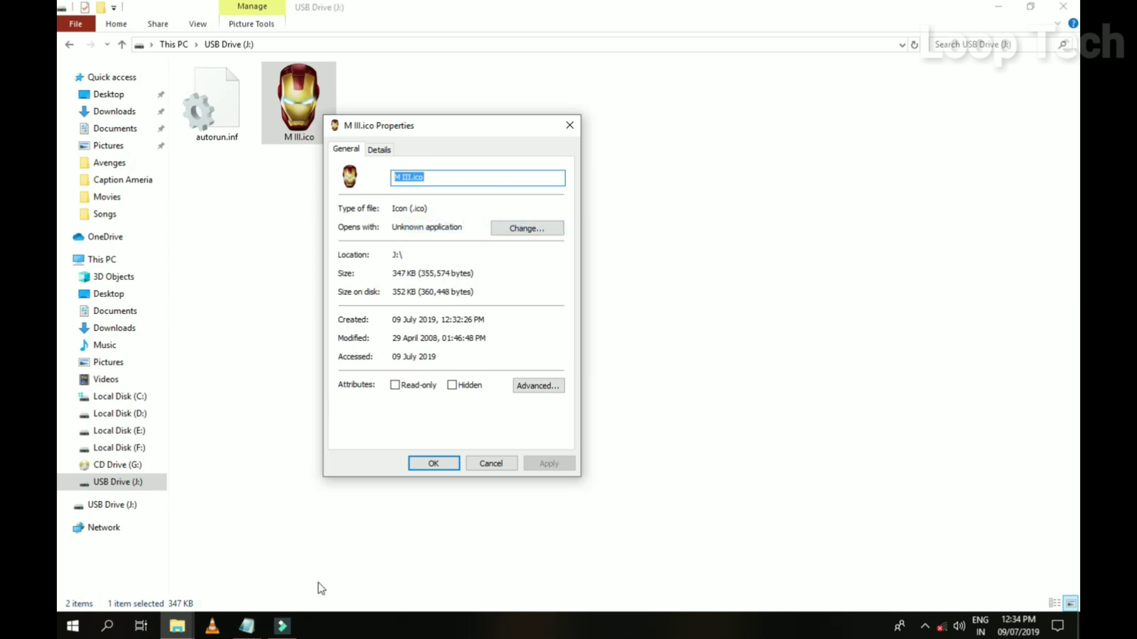
left_click(569, 125)
key("ctrl+v")
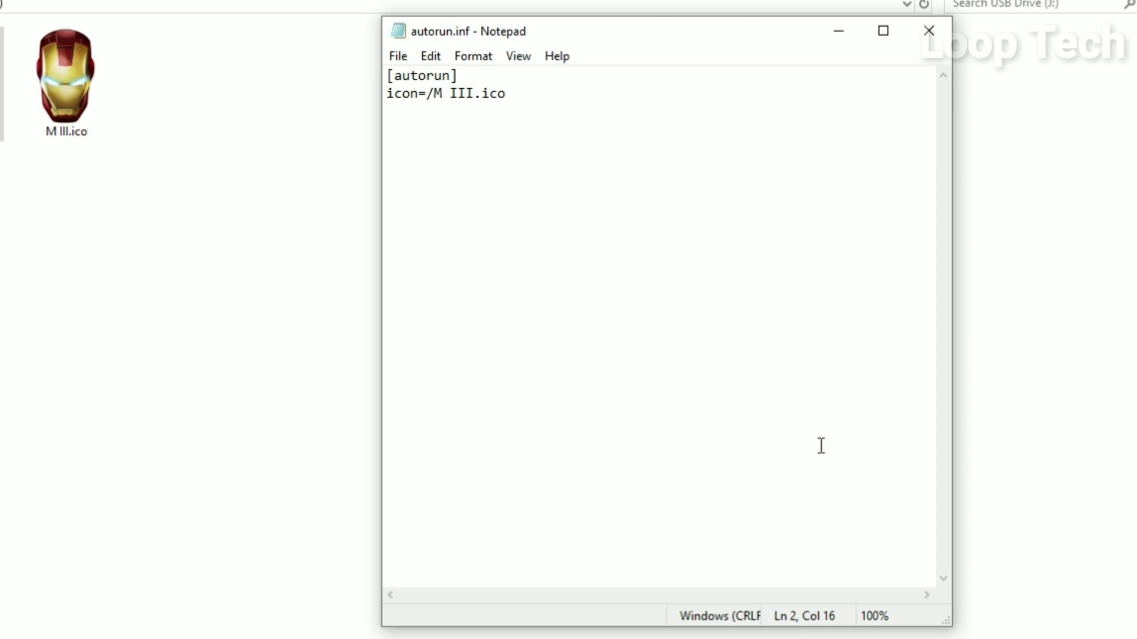
left_click(401, 59)
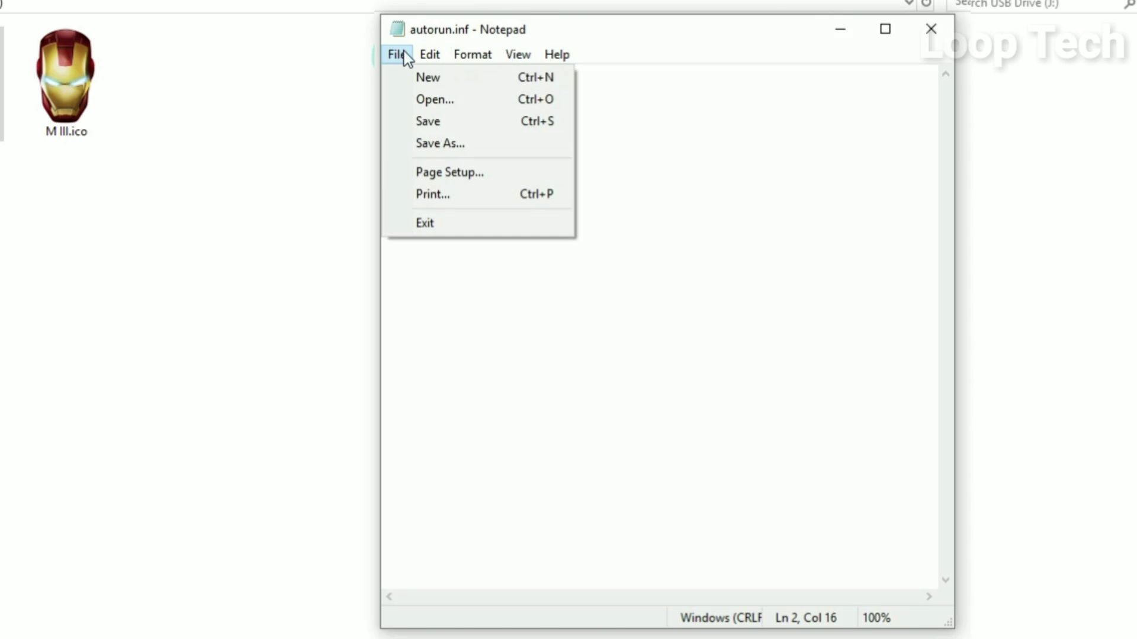
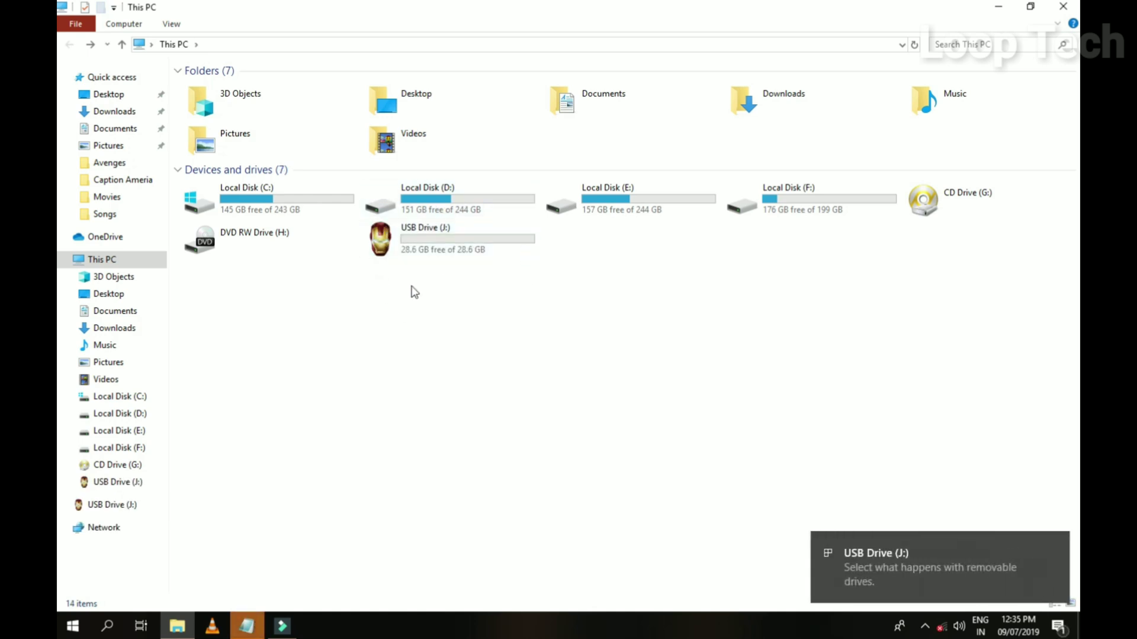
Step: Open USB Drive (J:), select both autorun.inf and M III.ico, and bring up the file actions for the pair
double_click(445, 252)
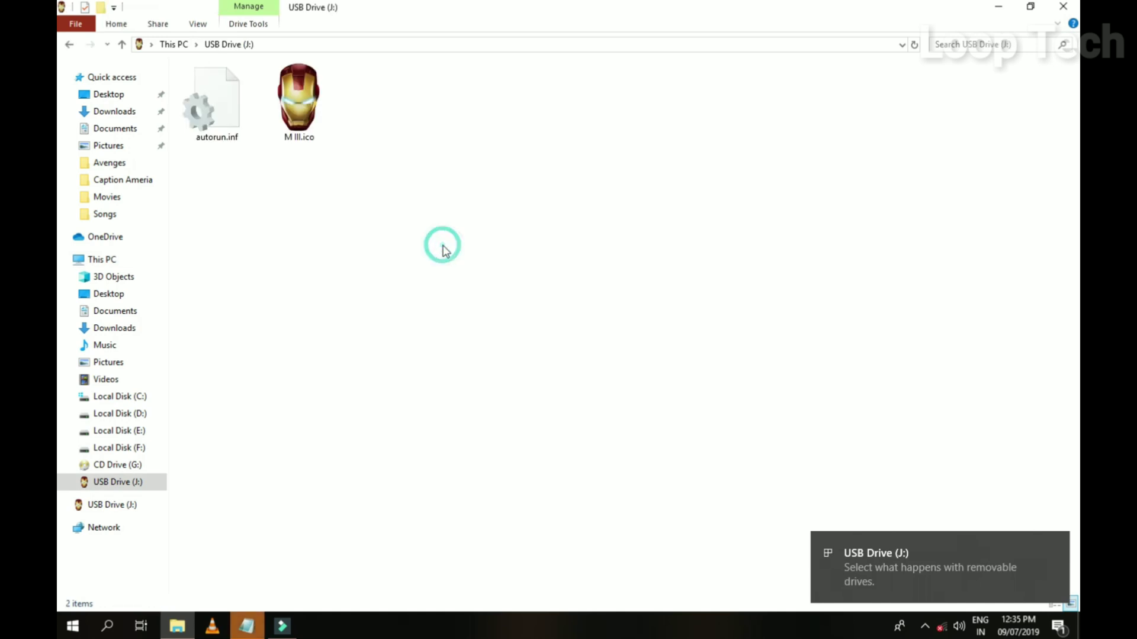
left_click_drag(475, 244, 190, 90)
right_click(190, 90)
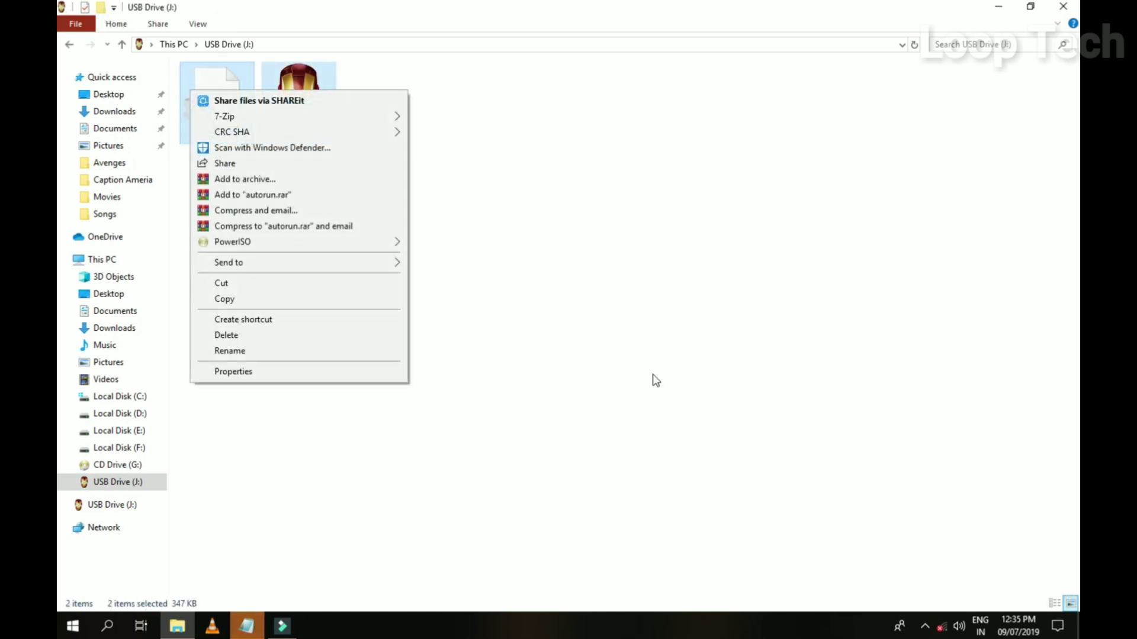
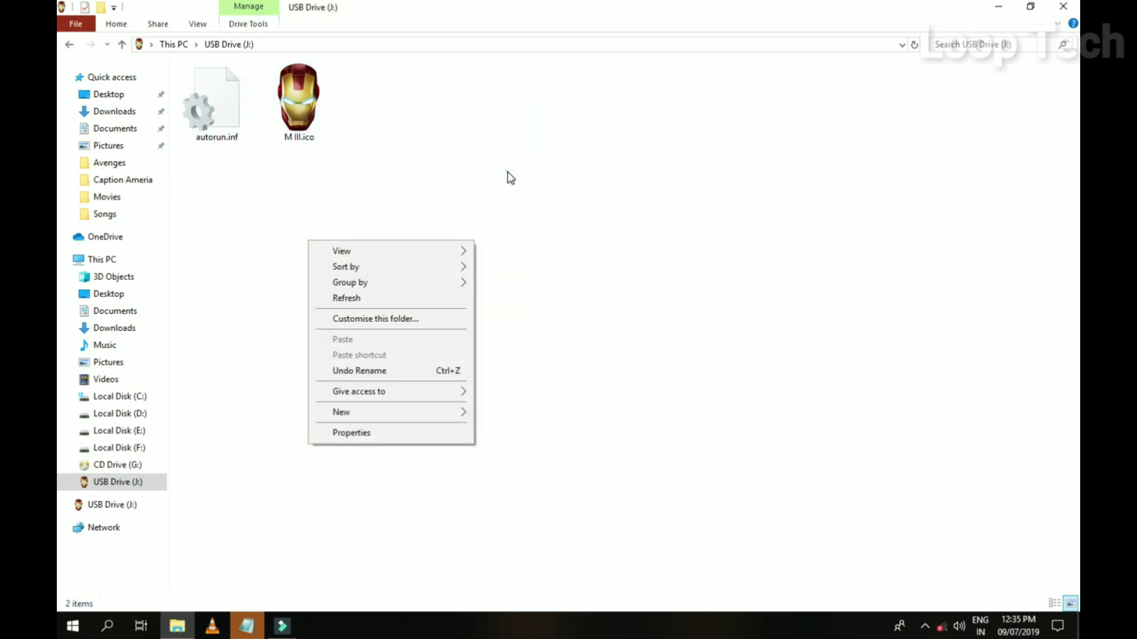
Step: Set the Hidden attribute on both autorun.inf and M III.ico and apply it
left_click(508, 175)
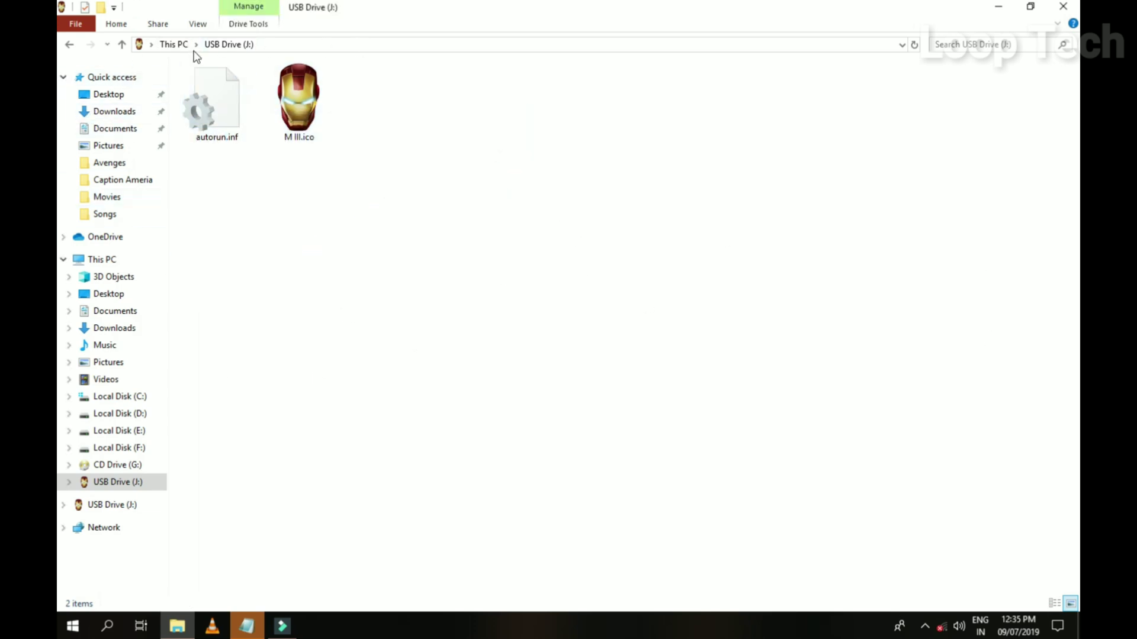
left_click_drag(457, 195, 201, 70)
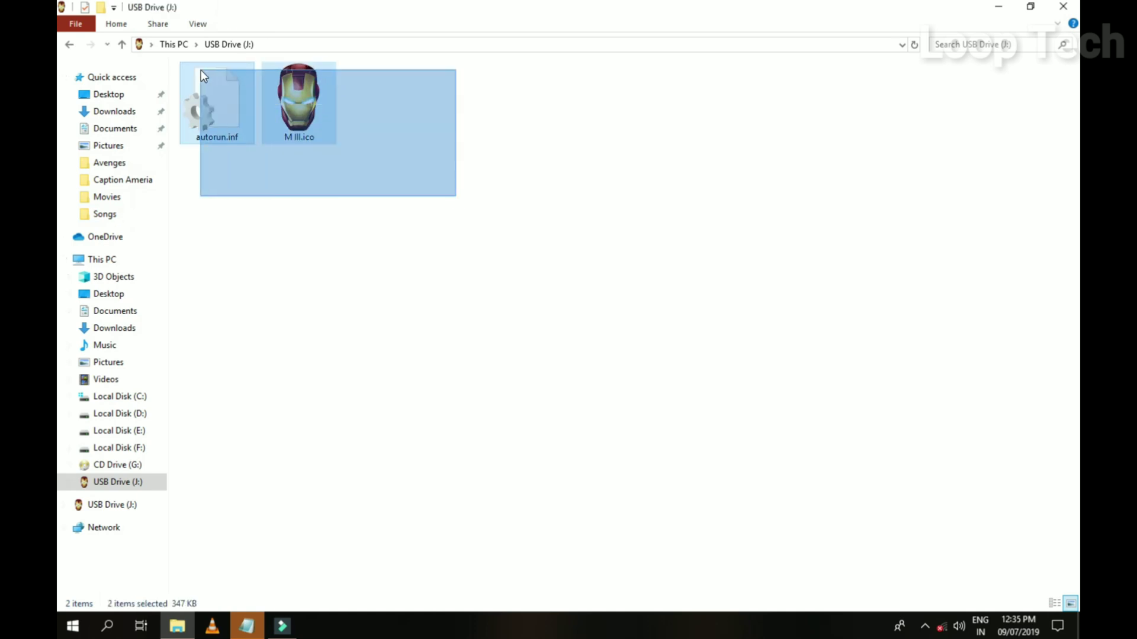
right_click(201, 70)
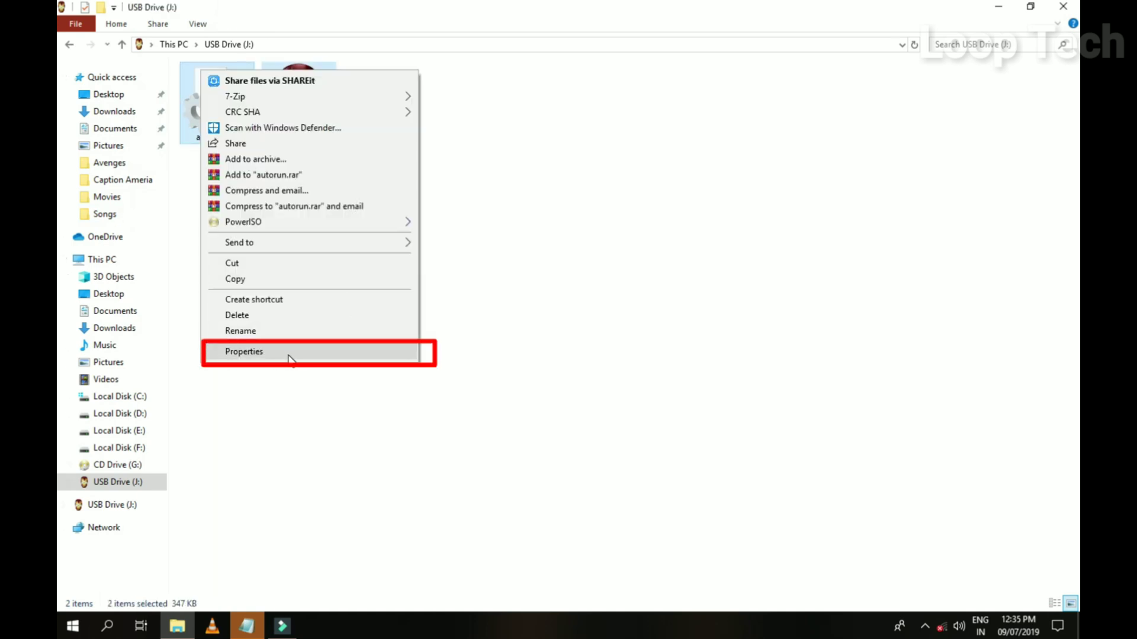
left_click(260, 352)
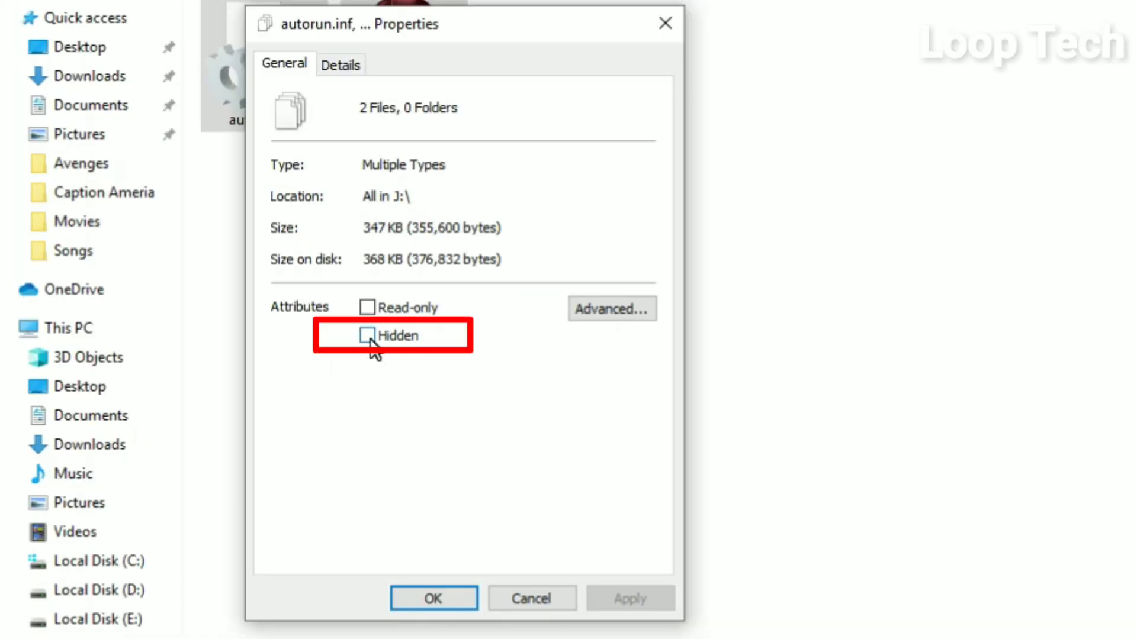
left_click(368, 337)
left_click(427, 590)
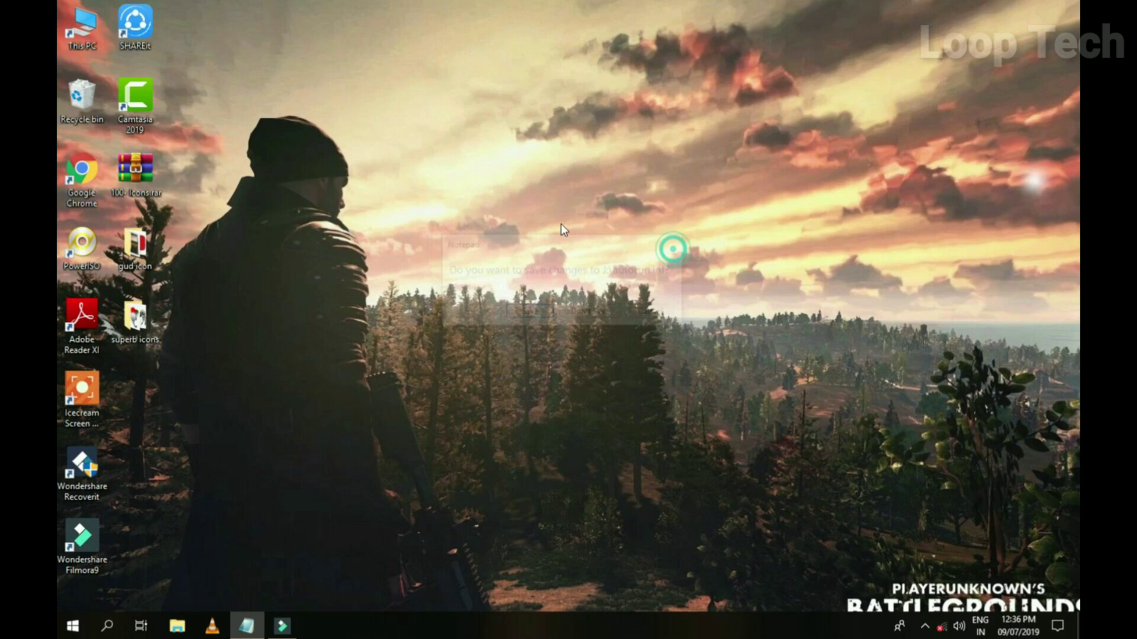
Step: From This PC, turn on BitLocker for USB Drive (J:) and enter and confirm an unlock password
double_click(81, 27)
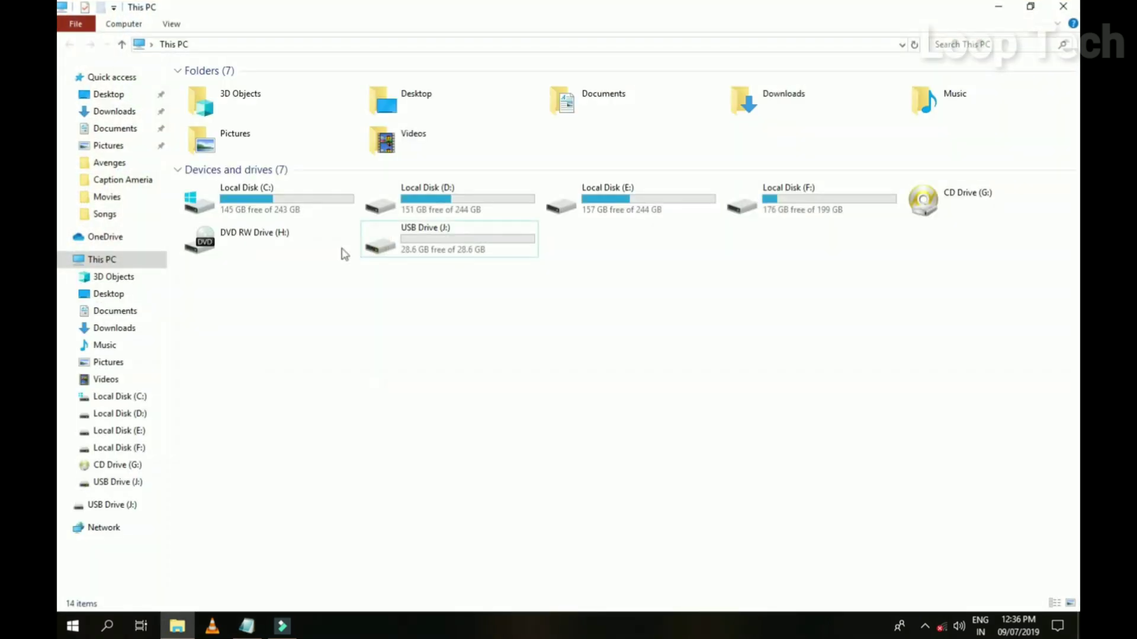
right_click(428, 233)
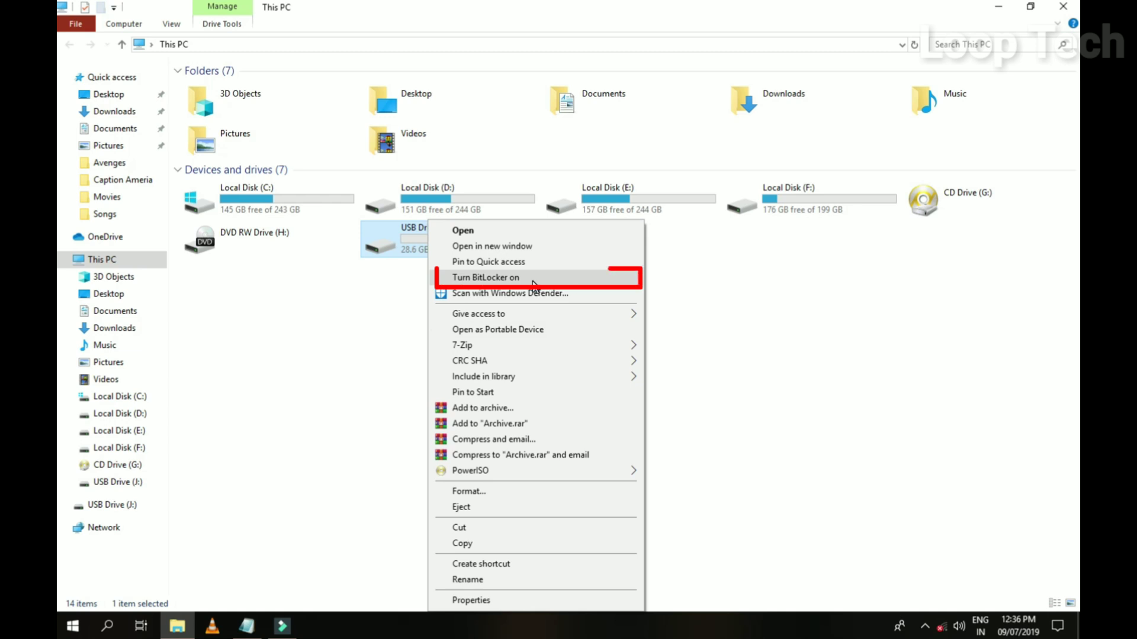
left_click(535, 285)
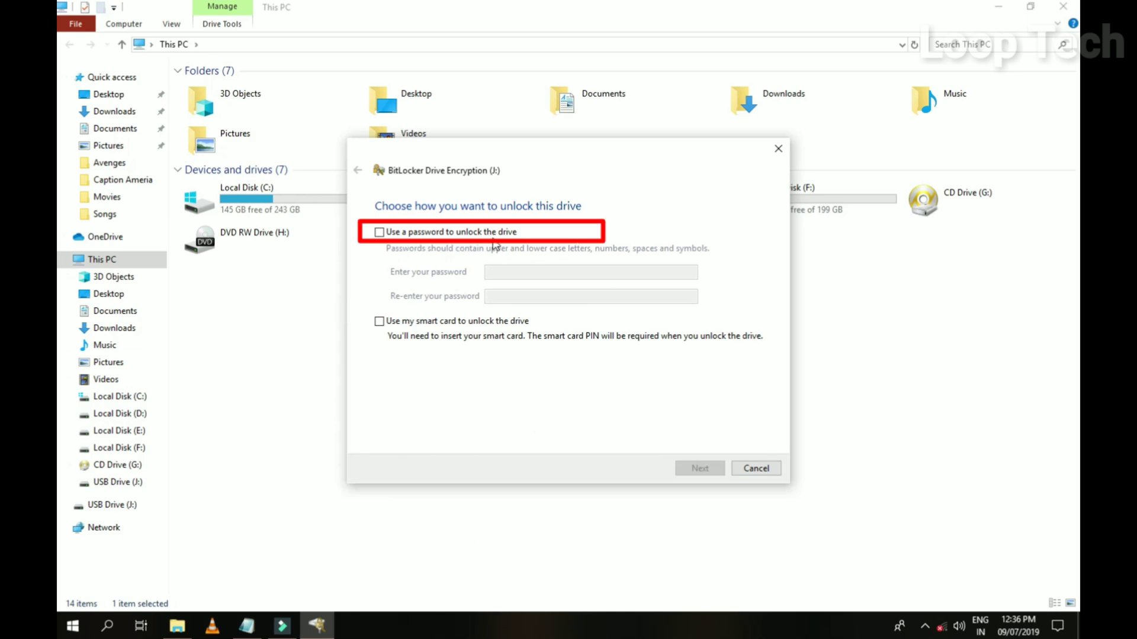
left_click(379, 232)
left_click(491, 273)
type("••••••••")
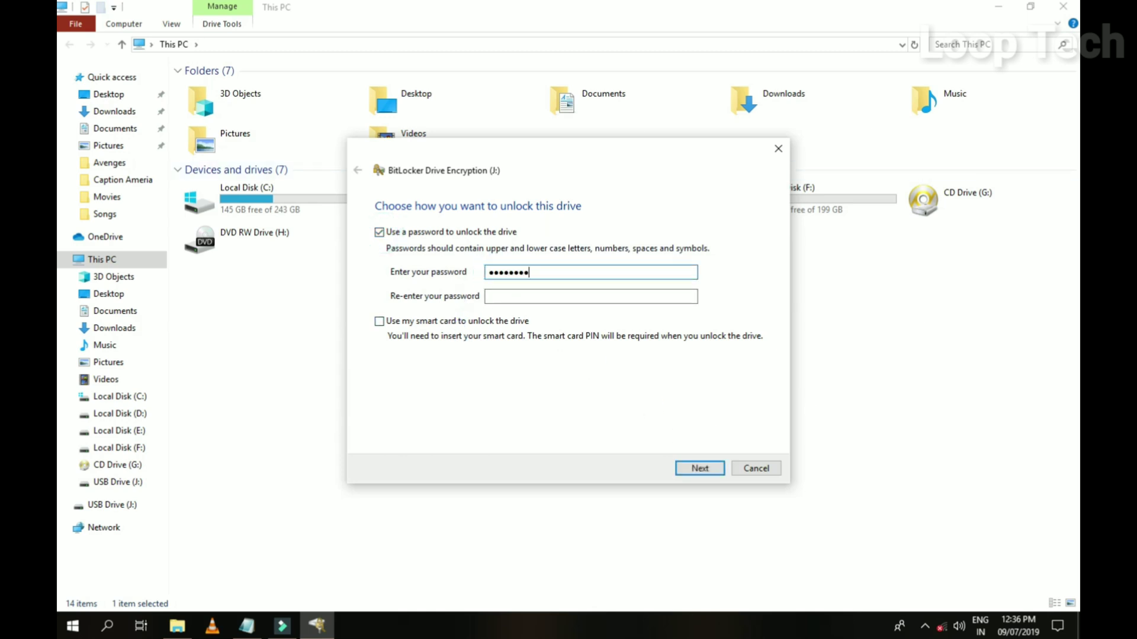
left_click(554, 298)
type("********")
left_click(699, 471)
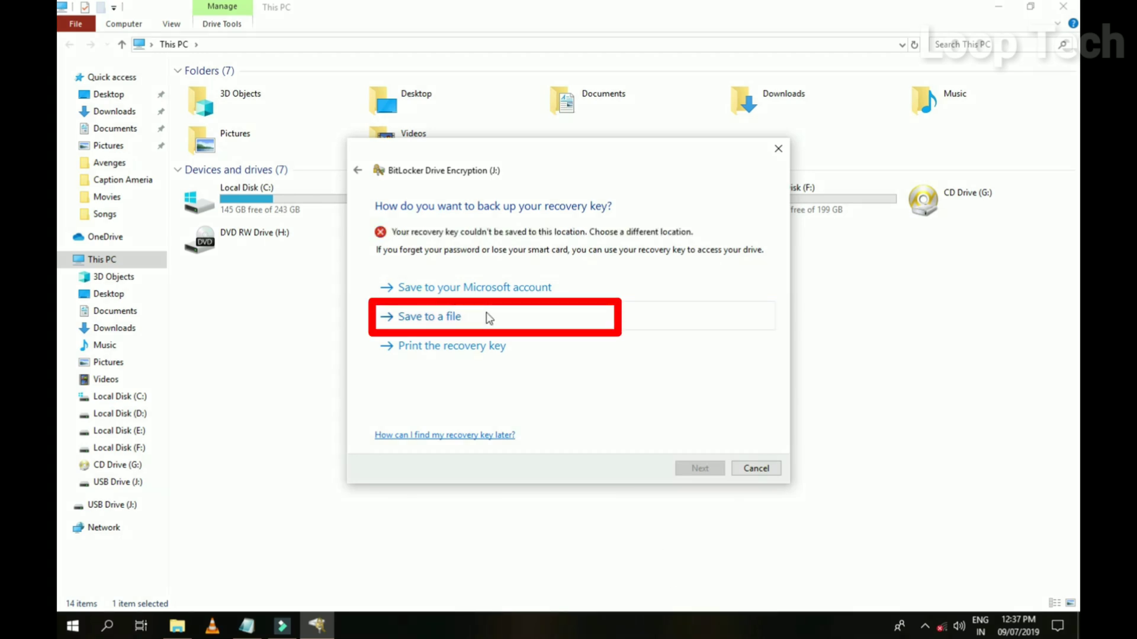
Step: Back up the BitLocker recovery key as a text file in the Downloads folder
left_click(489, 318)
left_click(432, 311)
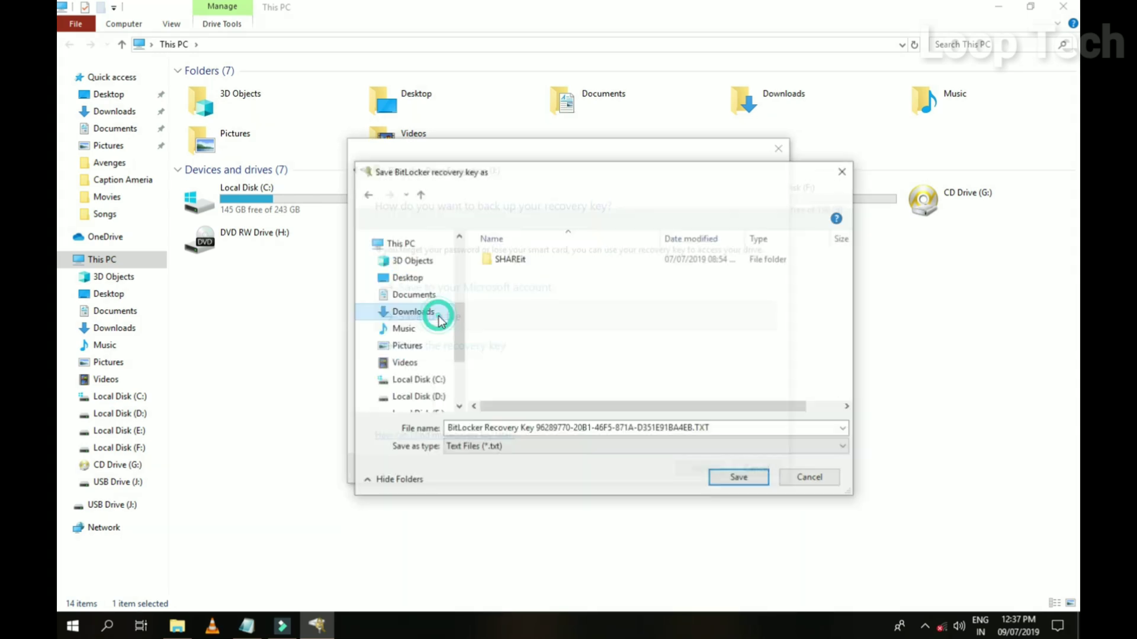
left_click(747, 483)
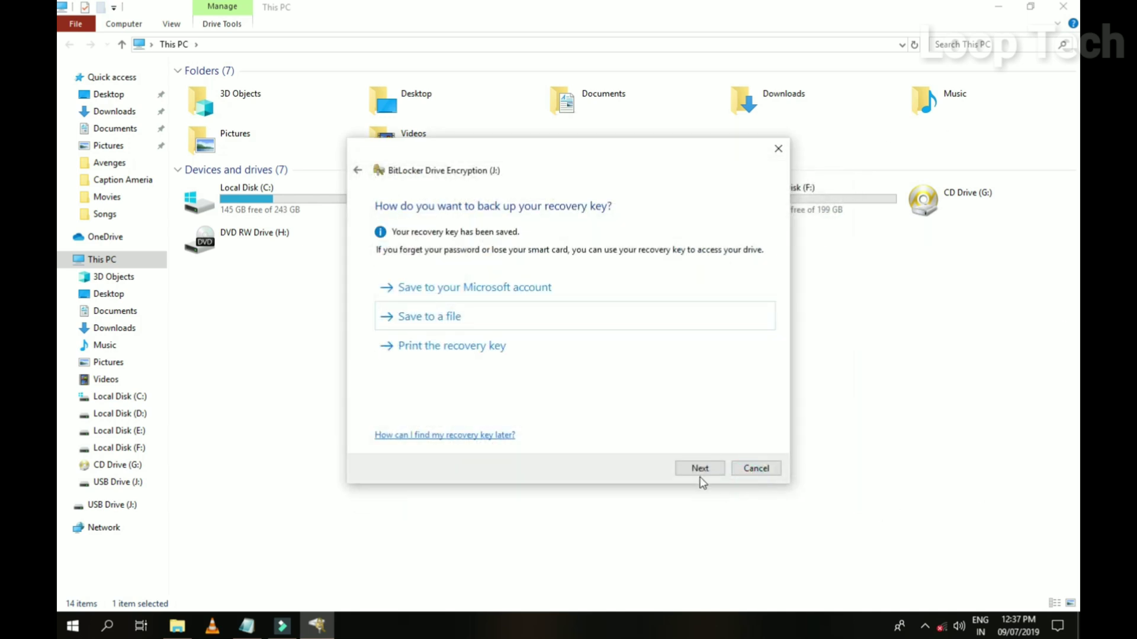
Step: Continue the BitLocker setup with encryption of used disk space only
left_click(711, 470)
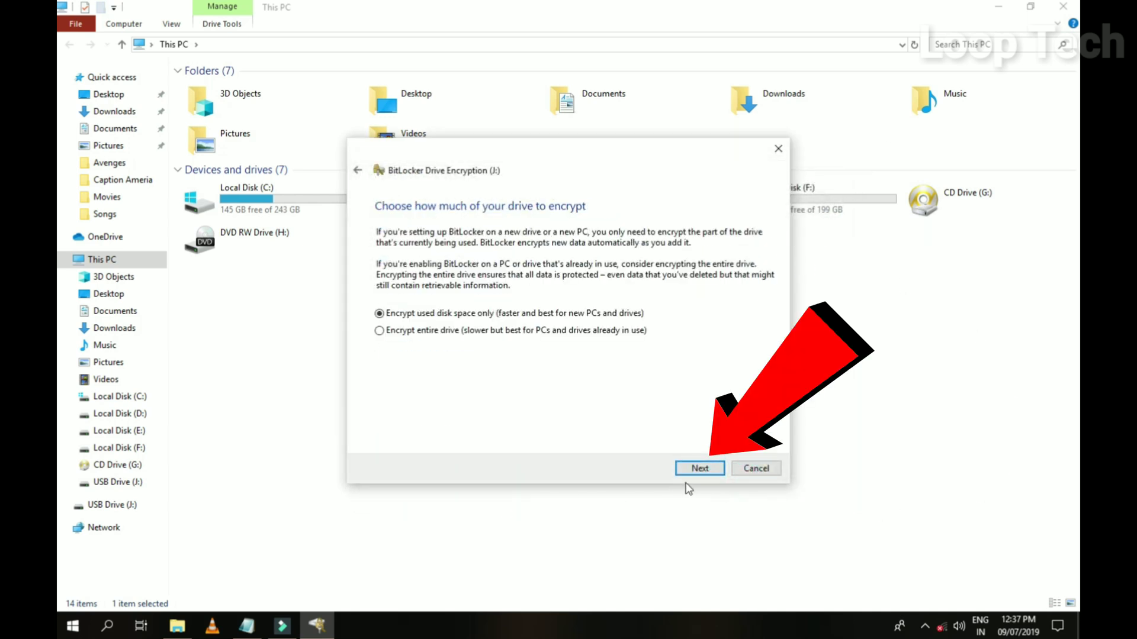
left_click(699, 471)
left_click(700, 469)
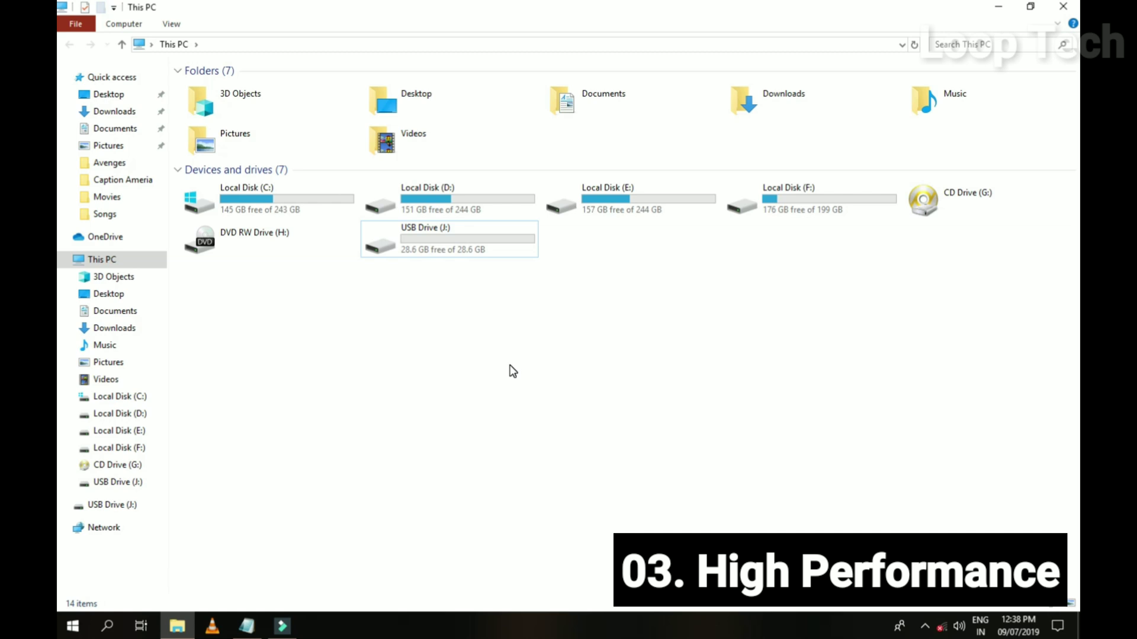
Step: Reopen This PC in a maximized window and show the properties of USB Drive (J:)
left_click(998, 7)
double_click(67, 23)
left_click(918, 124)
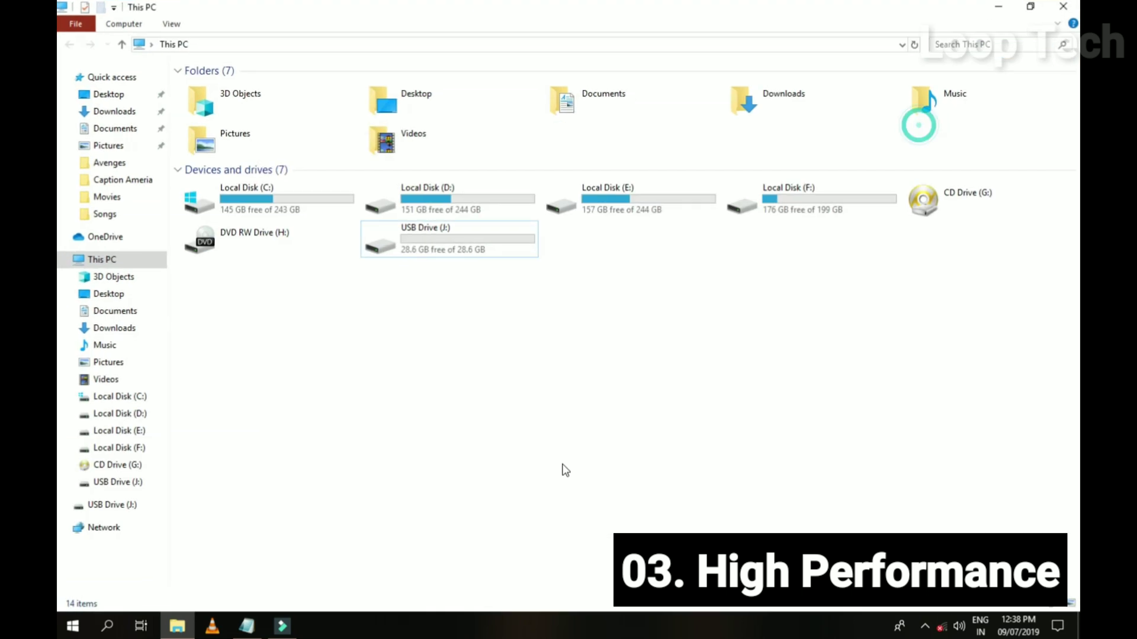
left_click_drag(666, 403, 417, 276)
right_click(417, 276)
left_click(398, 239)
right_click(397, 239)
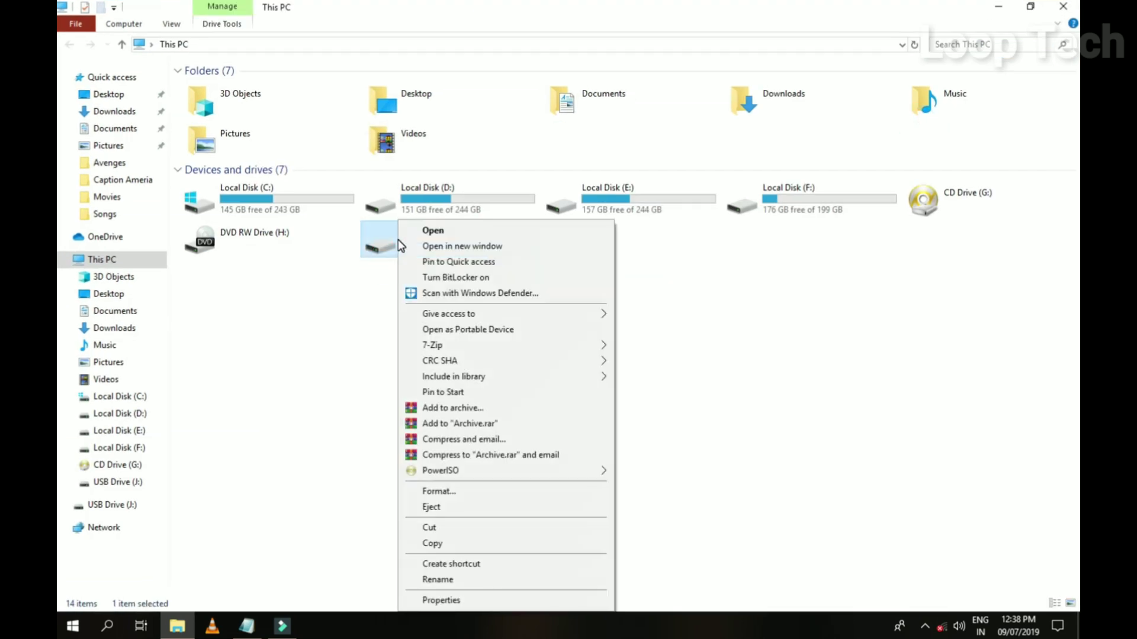
left_click(521, 601)
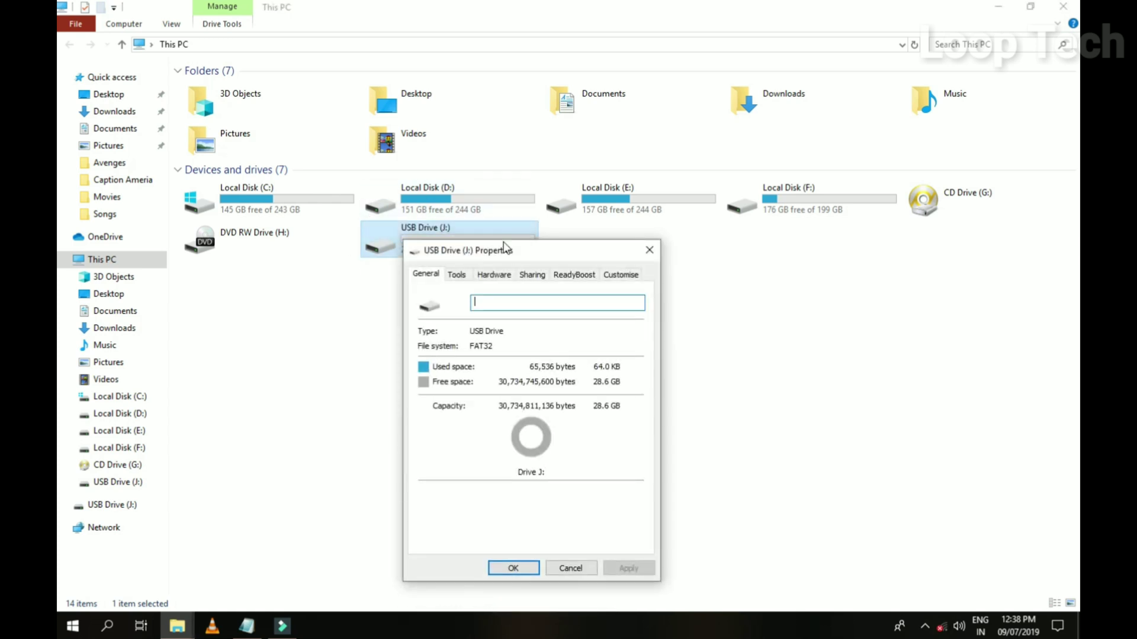
left_click_drag(504, 249, 687, 139)
left_click_drag(674, 45, 678, 41)
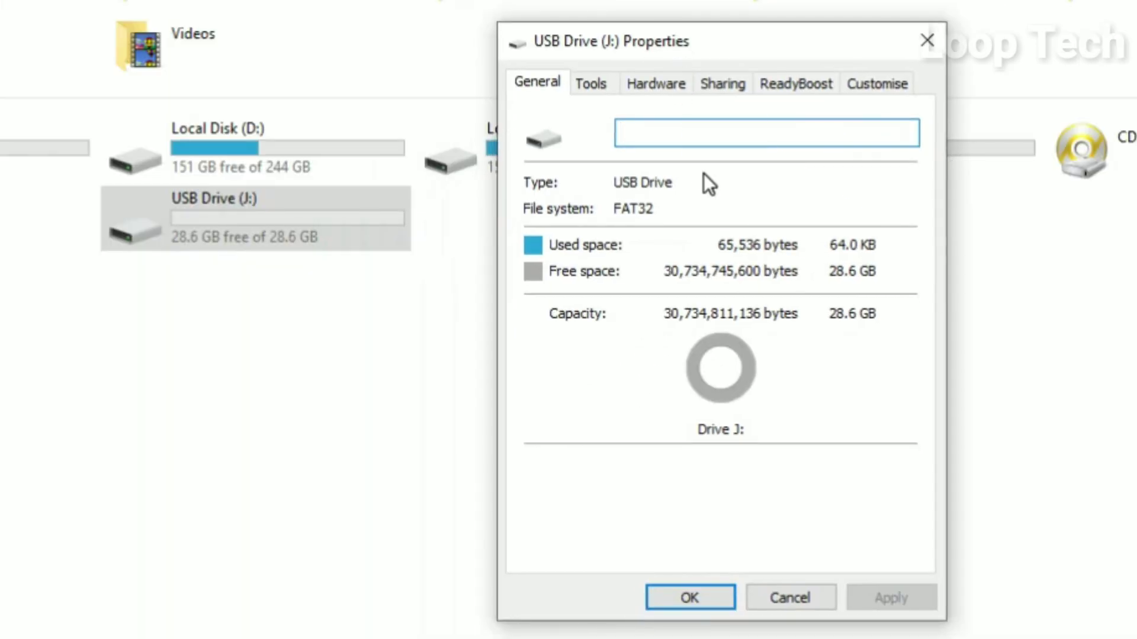
Step: Open the SanDisk Ultra USB Device's properties from the drive's hardware list and unlock its settings for changes
left_click(674, 89)
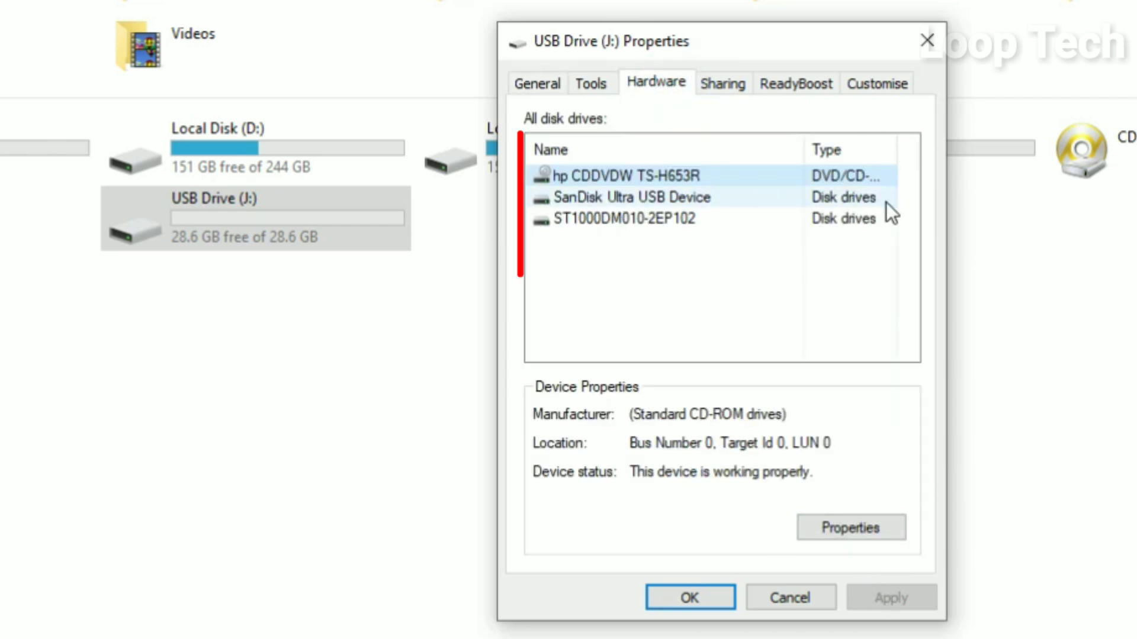
left_click(638, 197)
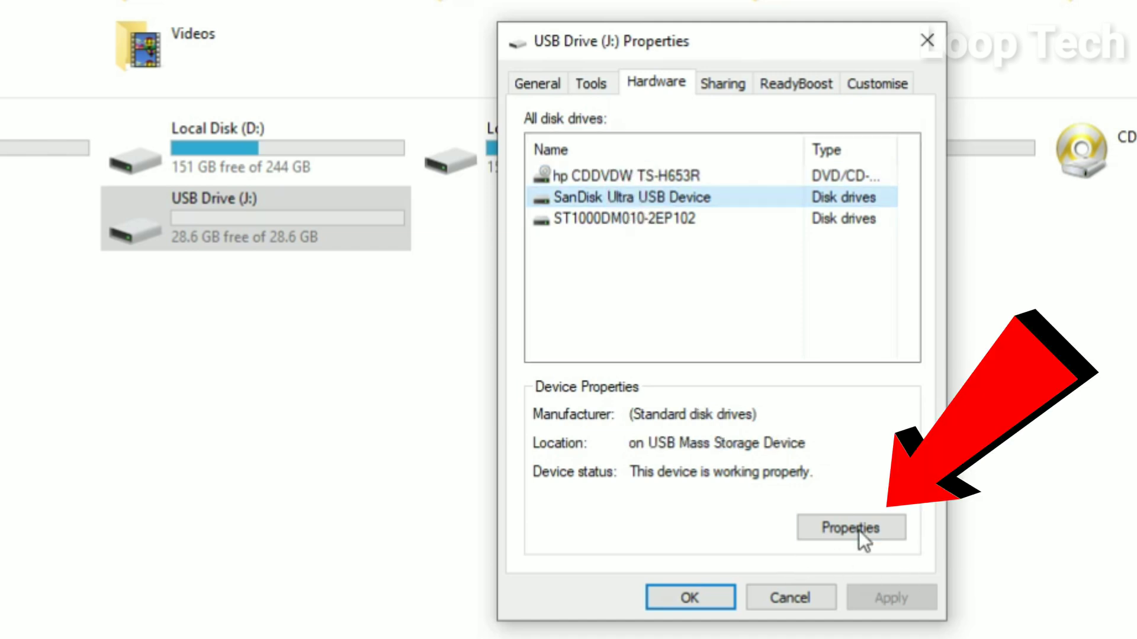
left_click(885, 534)
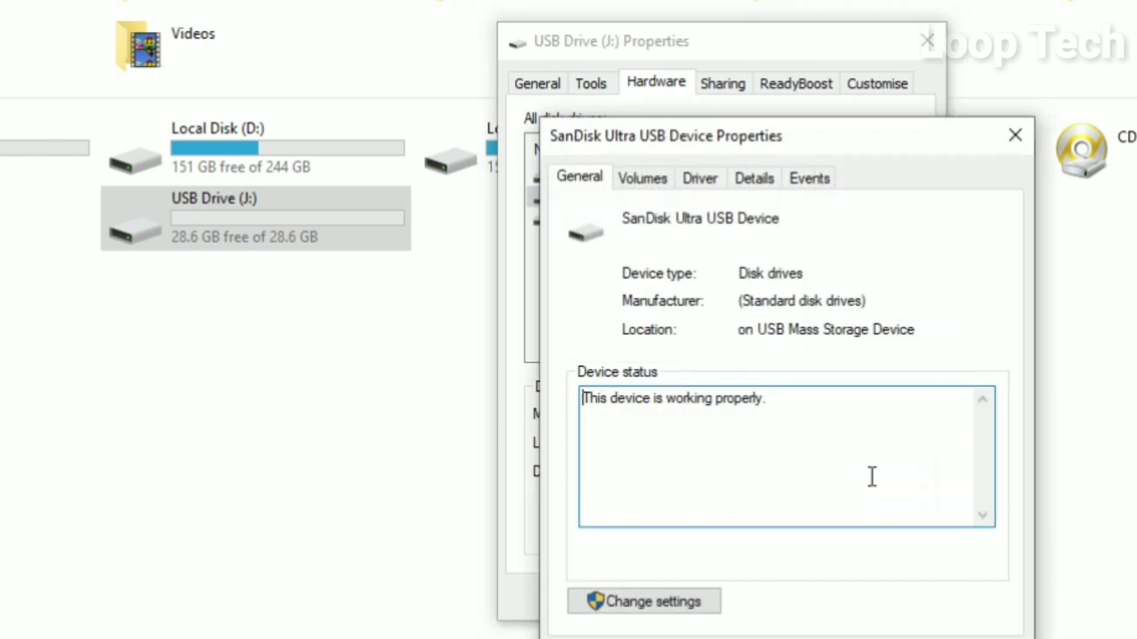
left_click_drag(809, 133, 530, 88)
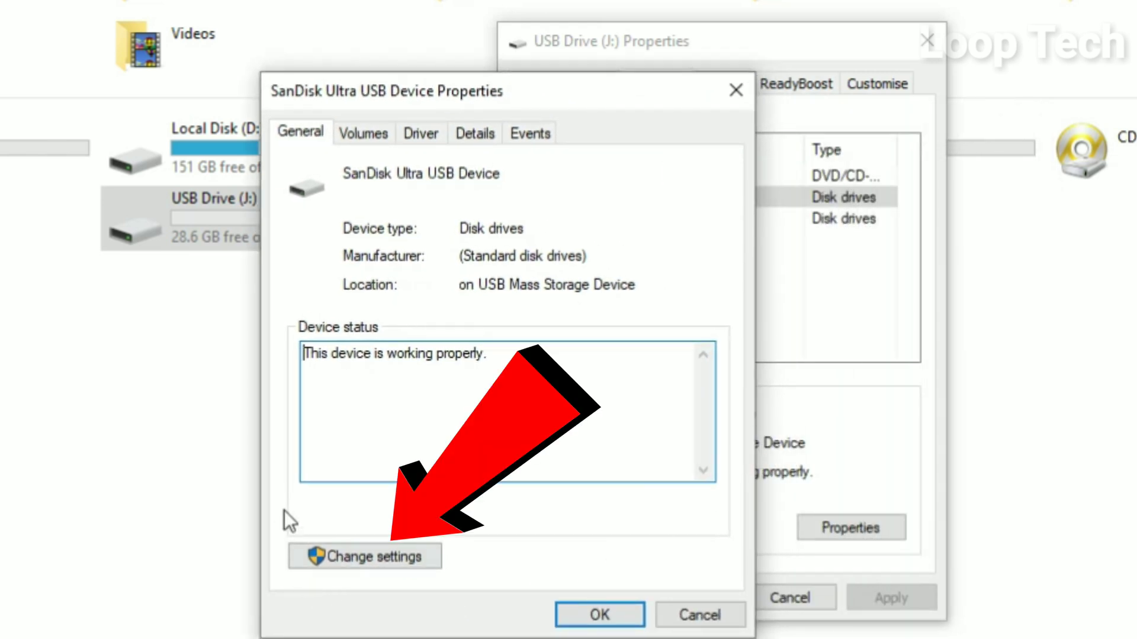
left_click(413, 560)
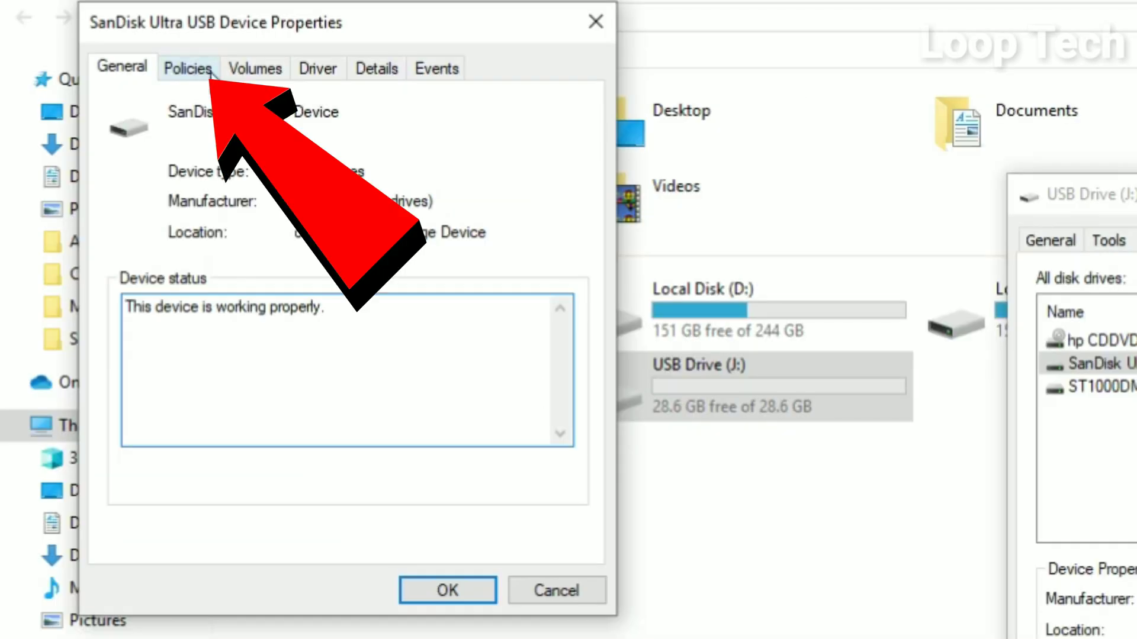
Step: Set the SanDisk device's removal policy to Better performance and close the properties
left_click(200, 74)
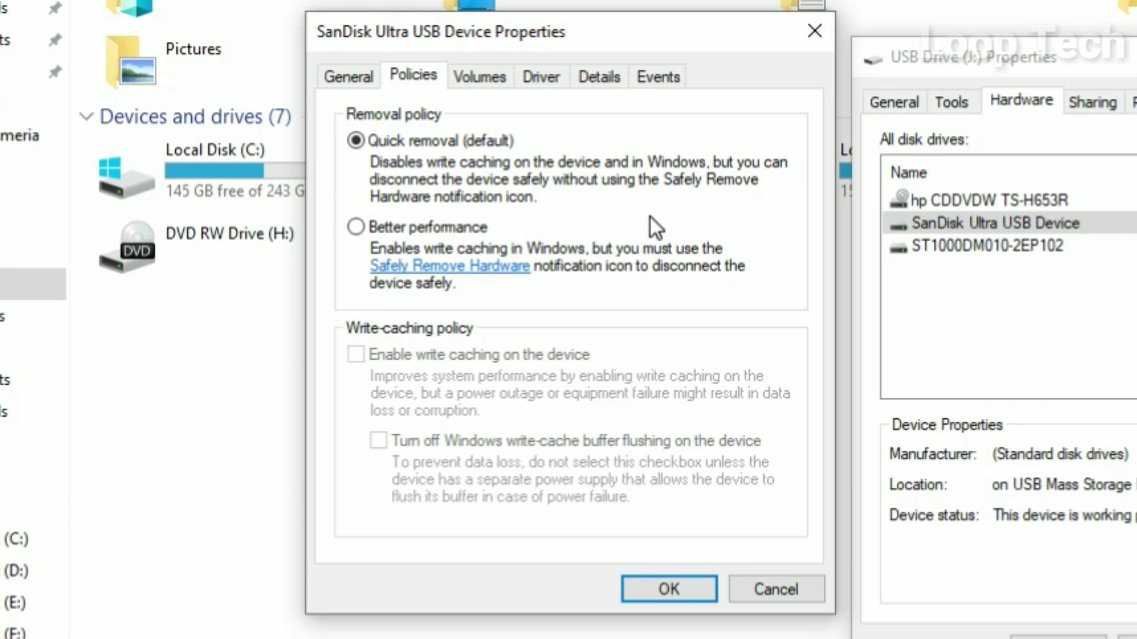
left_click(364, 226)
left_click(674, 592)
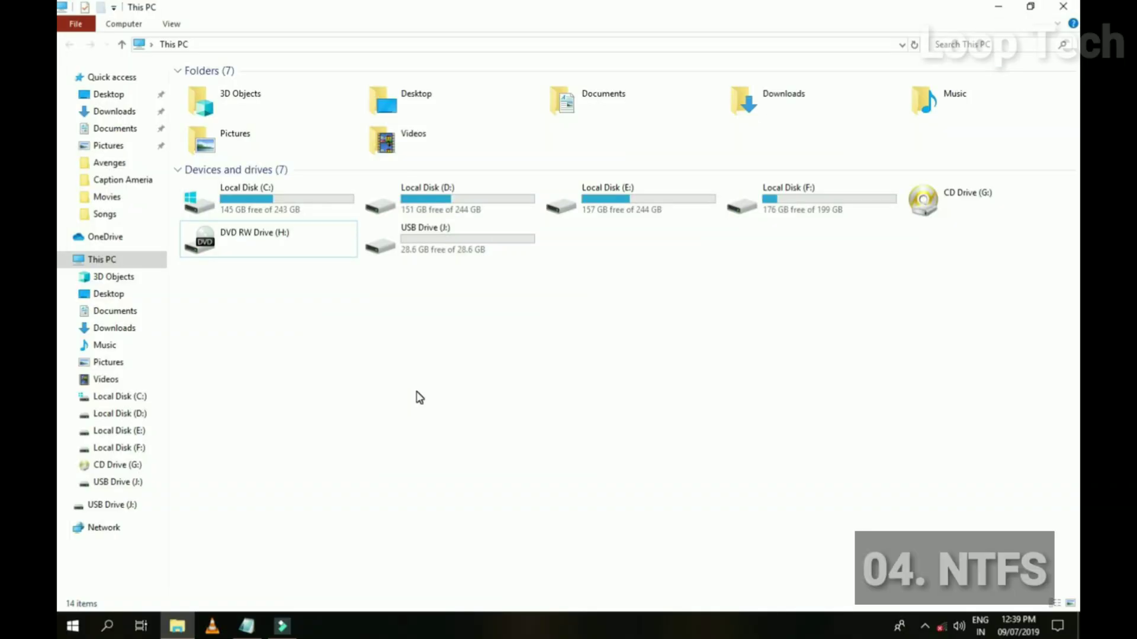
left_click(417, 392)
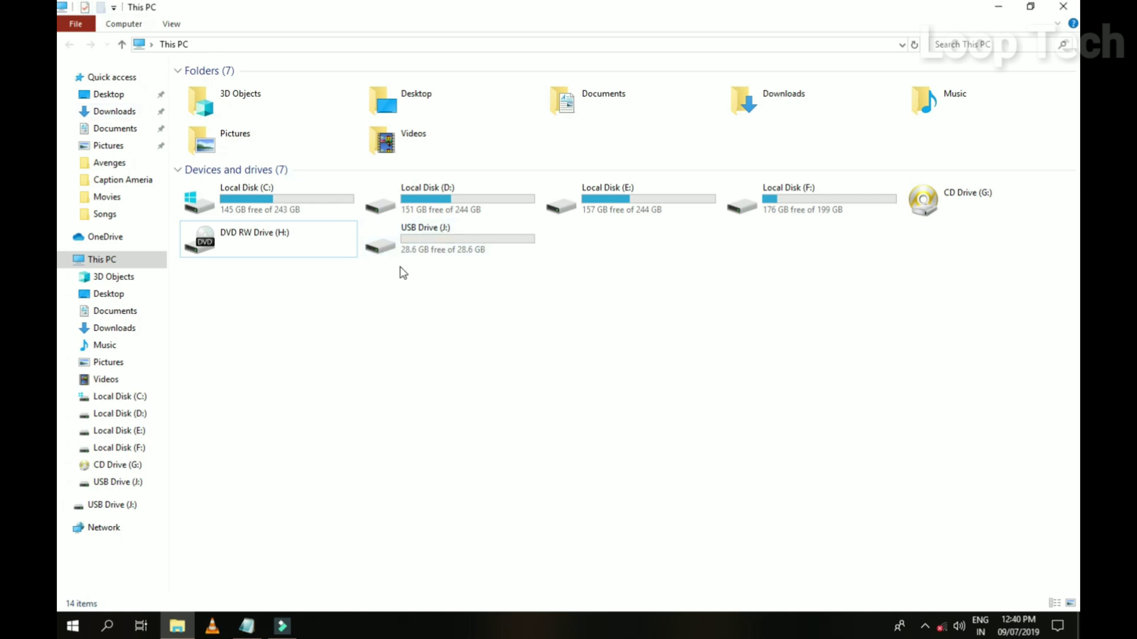
Step: Quick format USB Drive (J:) with the NTFS file system, accepting the erasure of its data
left_click(471, 246)
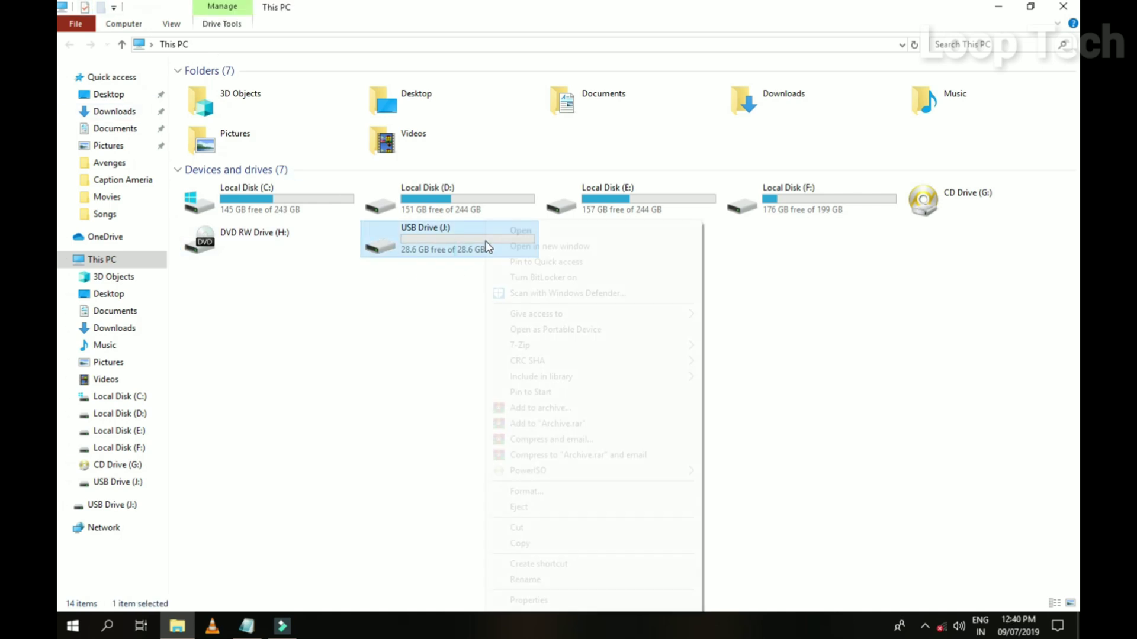
right_click(486, 240)
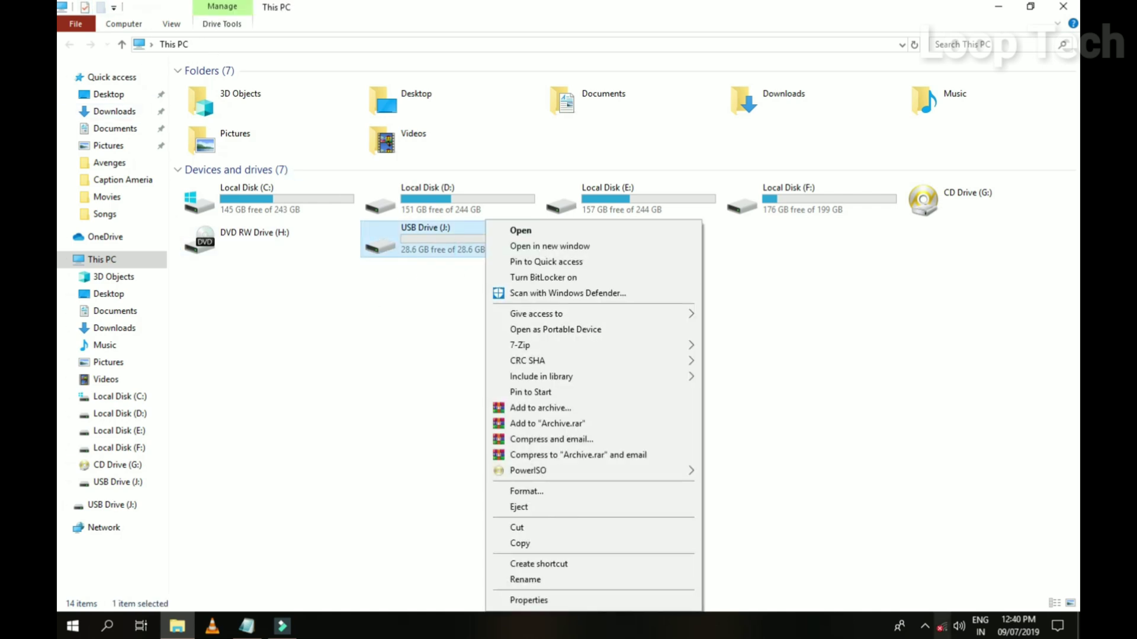
left_click(614, 492)
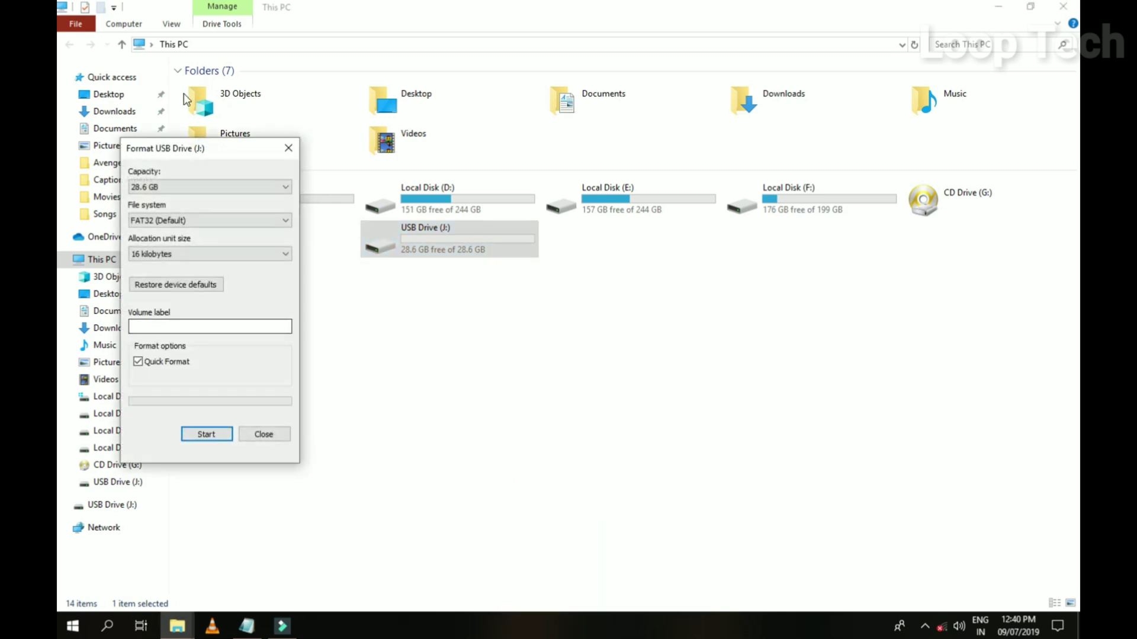
left_click_drag(208, 152, 573, 167)
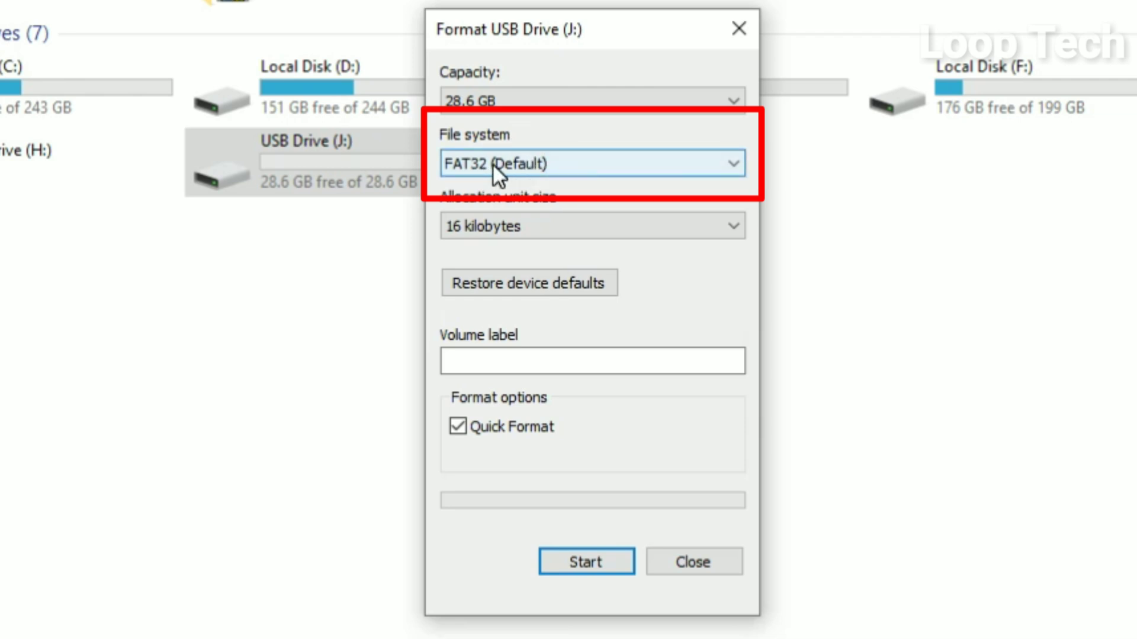
left_click(575, 164)
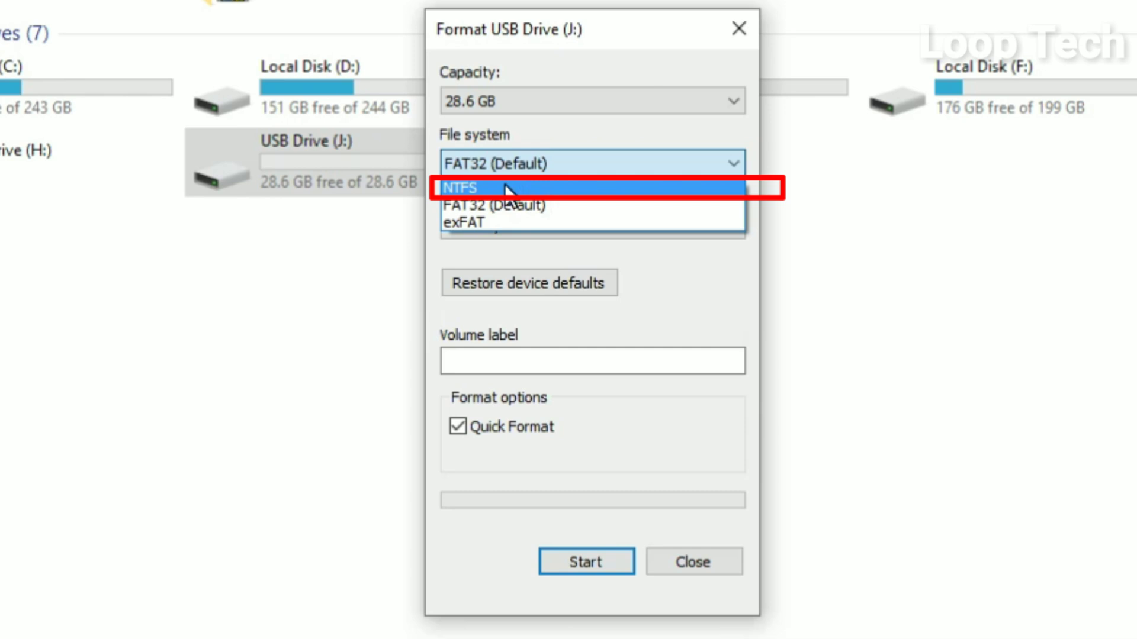
left_click(614, 188)
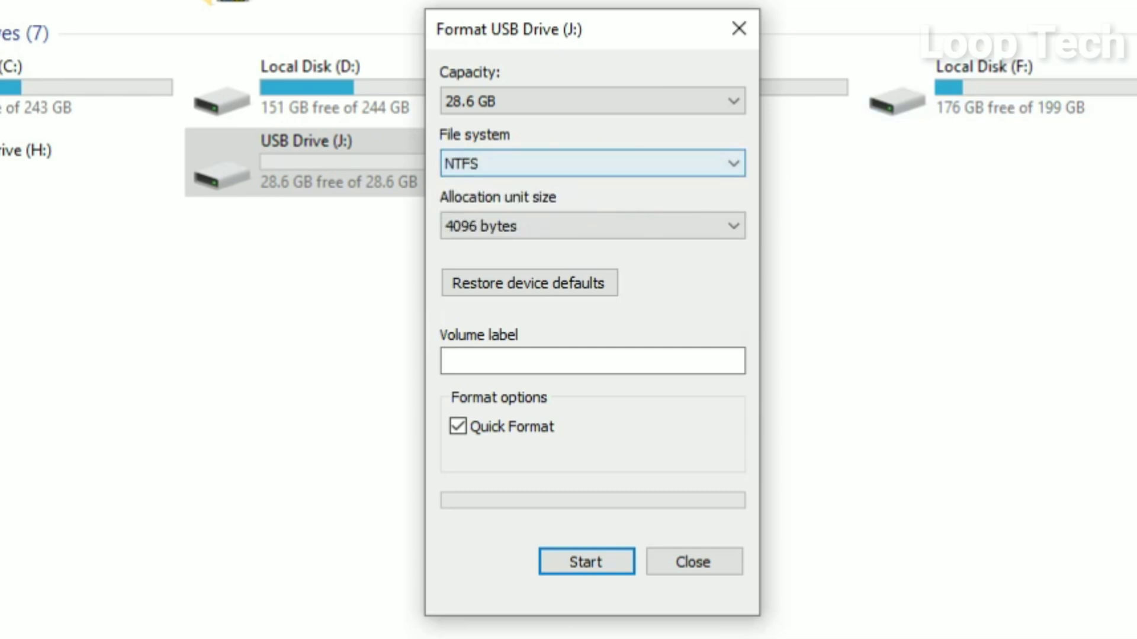
left_click(583, 562)
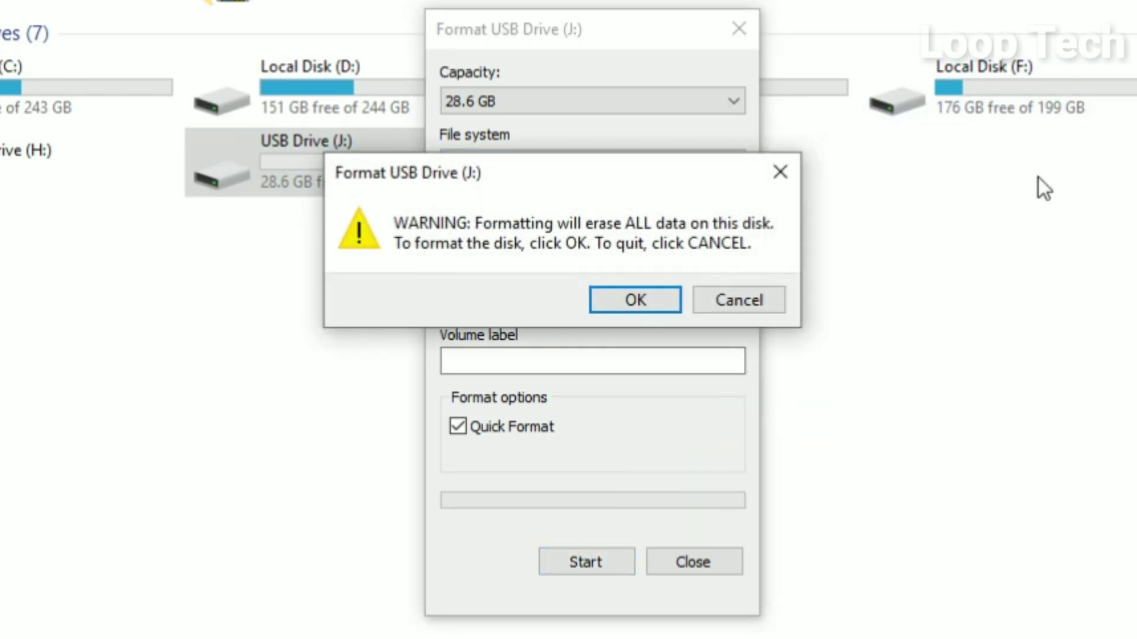
left_click(652, 290)
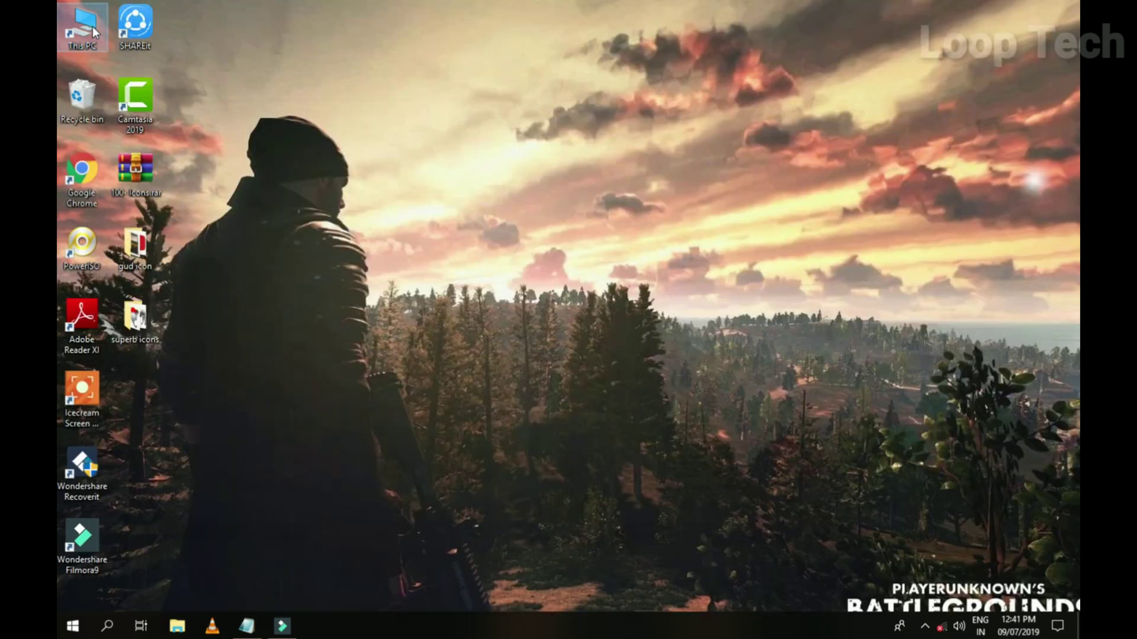
Step: Reopen This PC in a maximized window and eject USB Drive (J:)
double_click(82, 27)
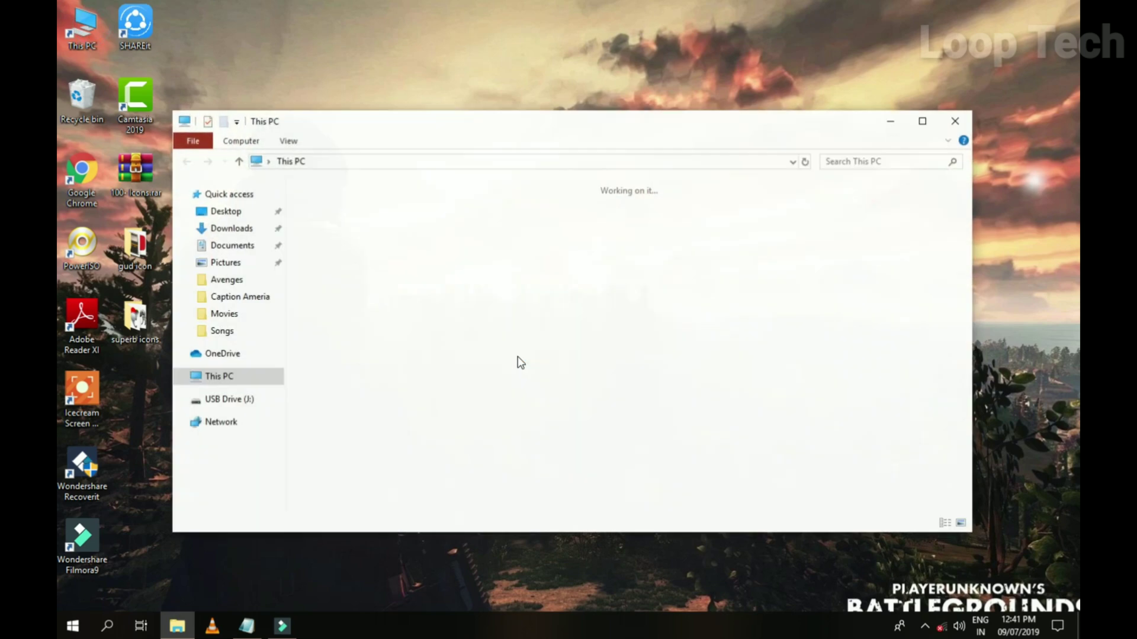
left_click(922, 120)
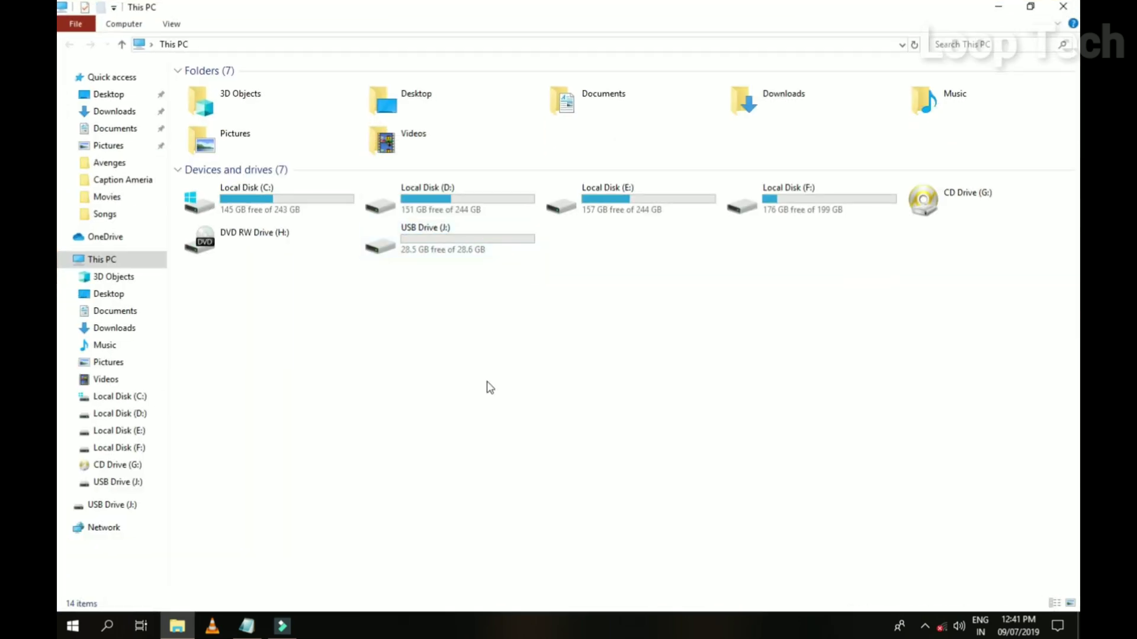
left_click(454, 239)
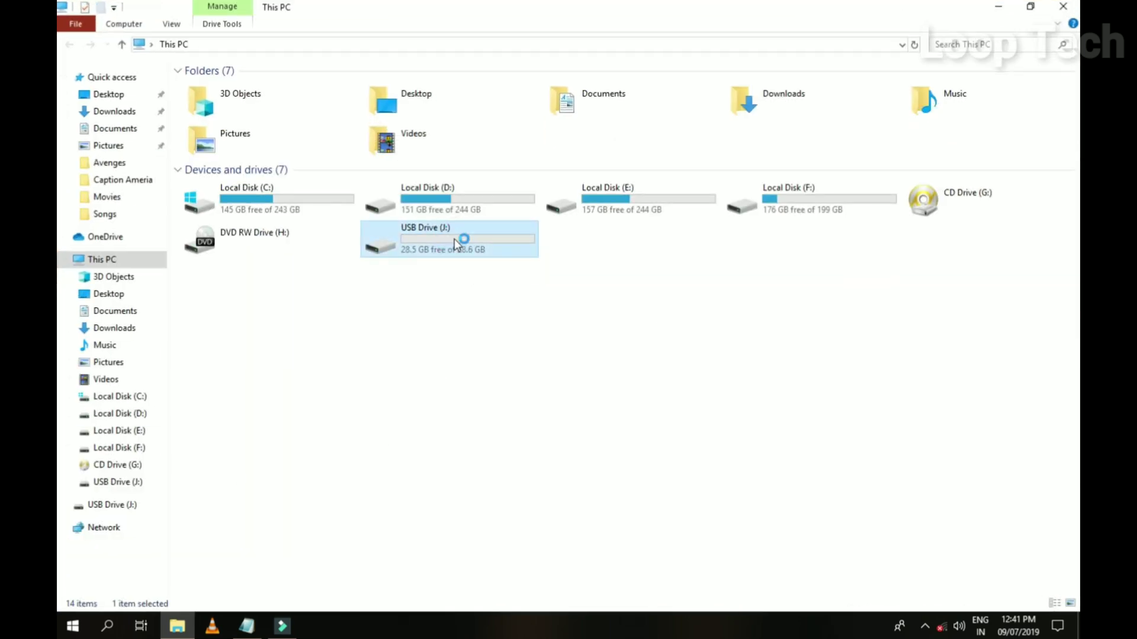
right_click(453, 239)
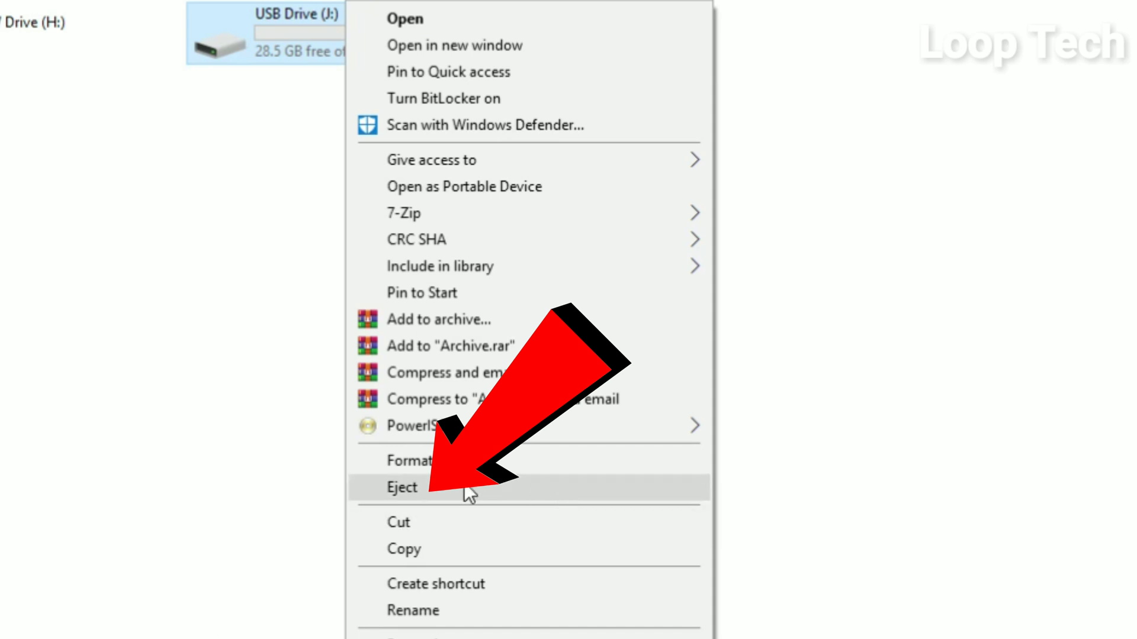
left_click(566, 492)
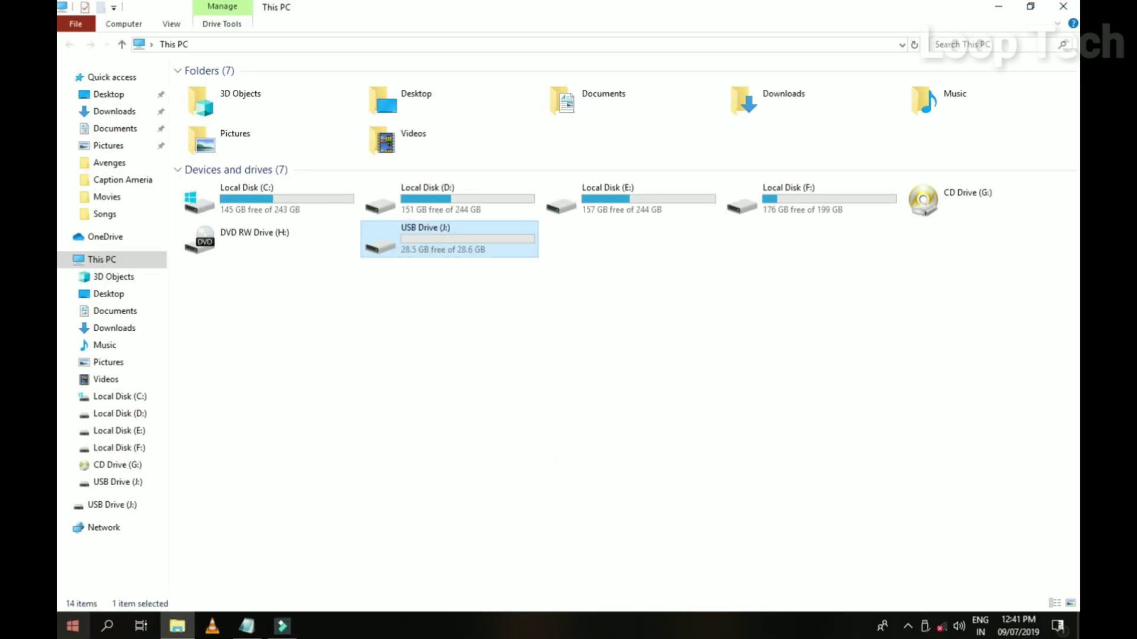